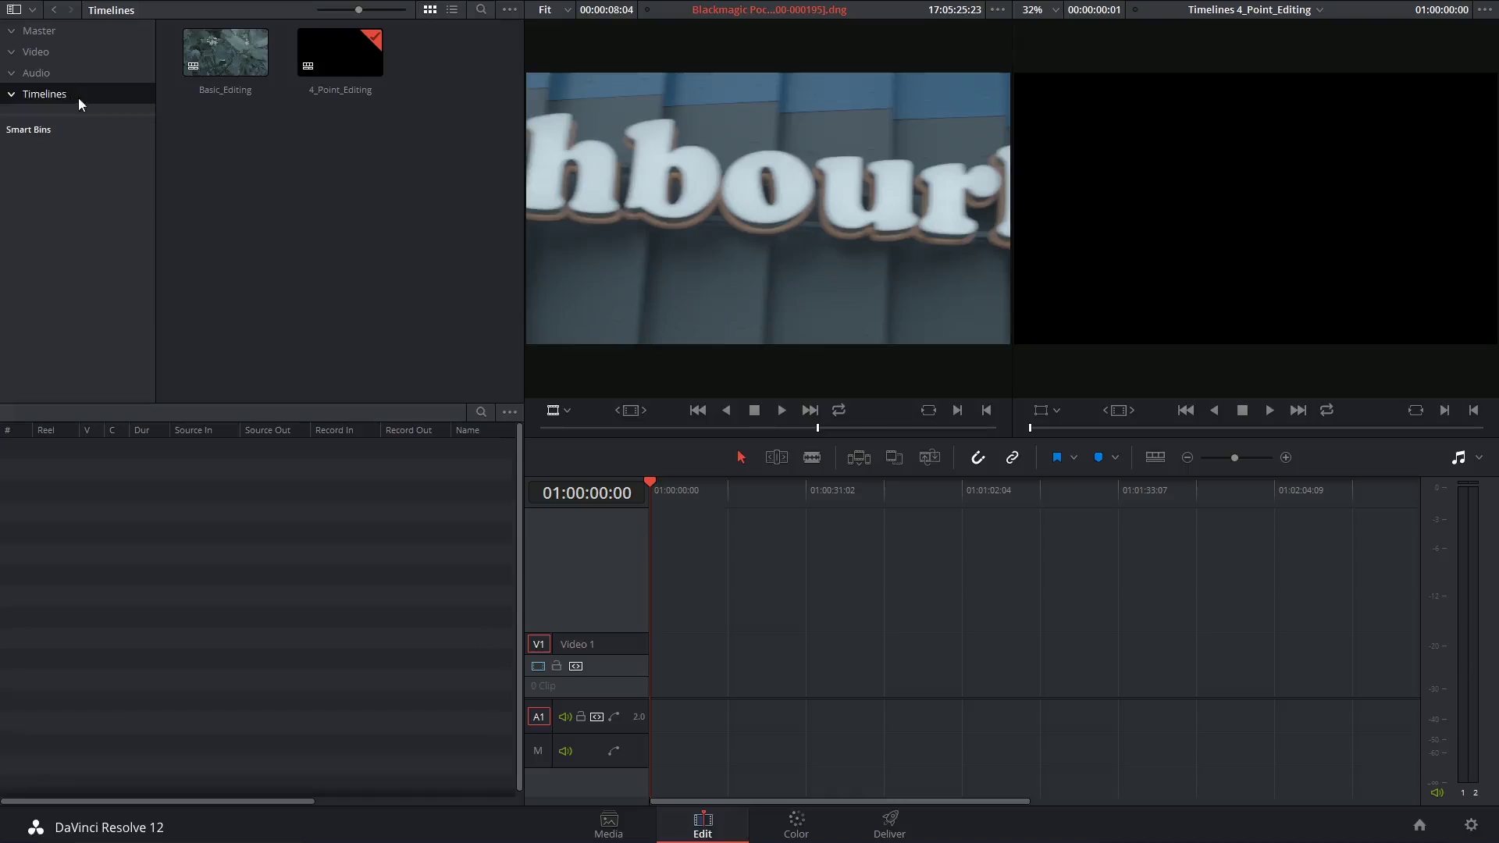
Load the red-leaf foliage clip from the Video bin and place it at the timeline start.
{"action": "left_click", "coordinate": [39, 52]}
{"action": "left_click", "coordinate": [363, 96]}
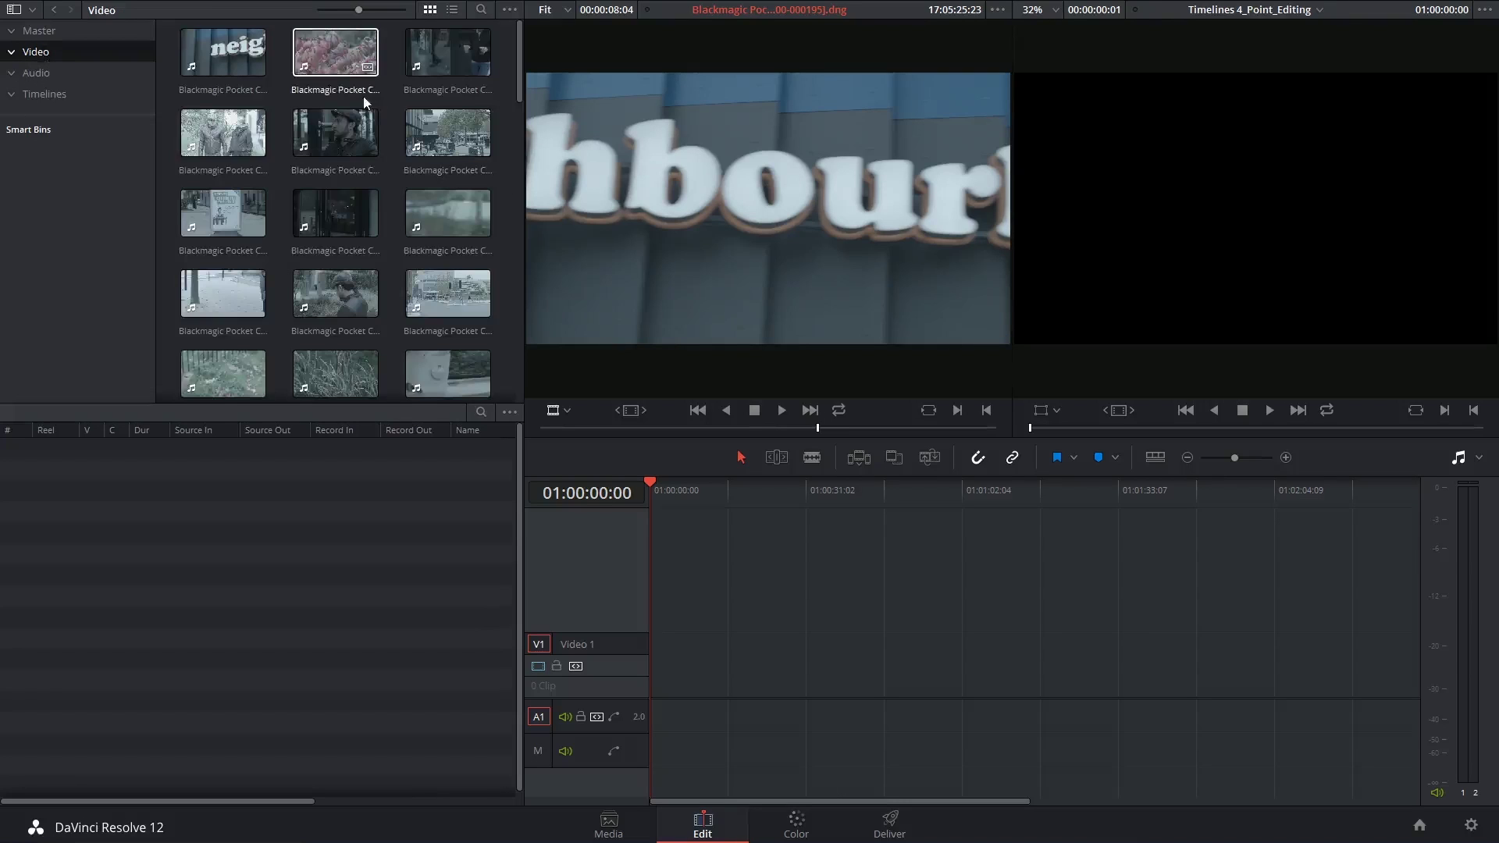
{"action": "double_click", "coordinate": [329, 54]}
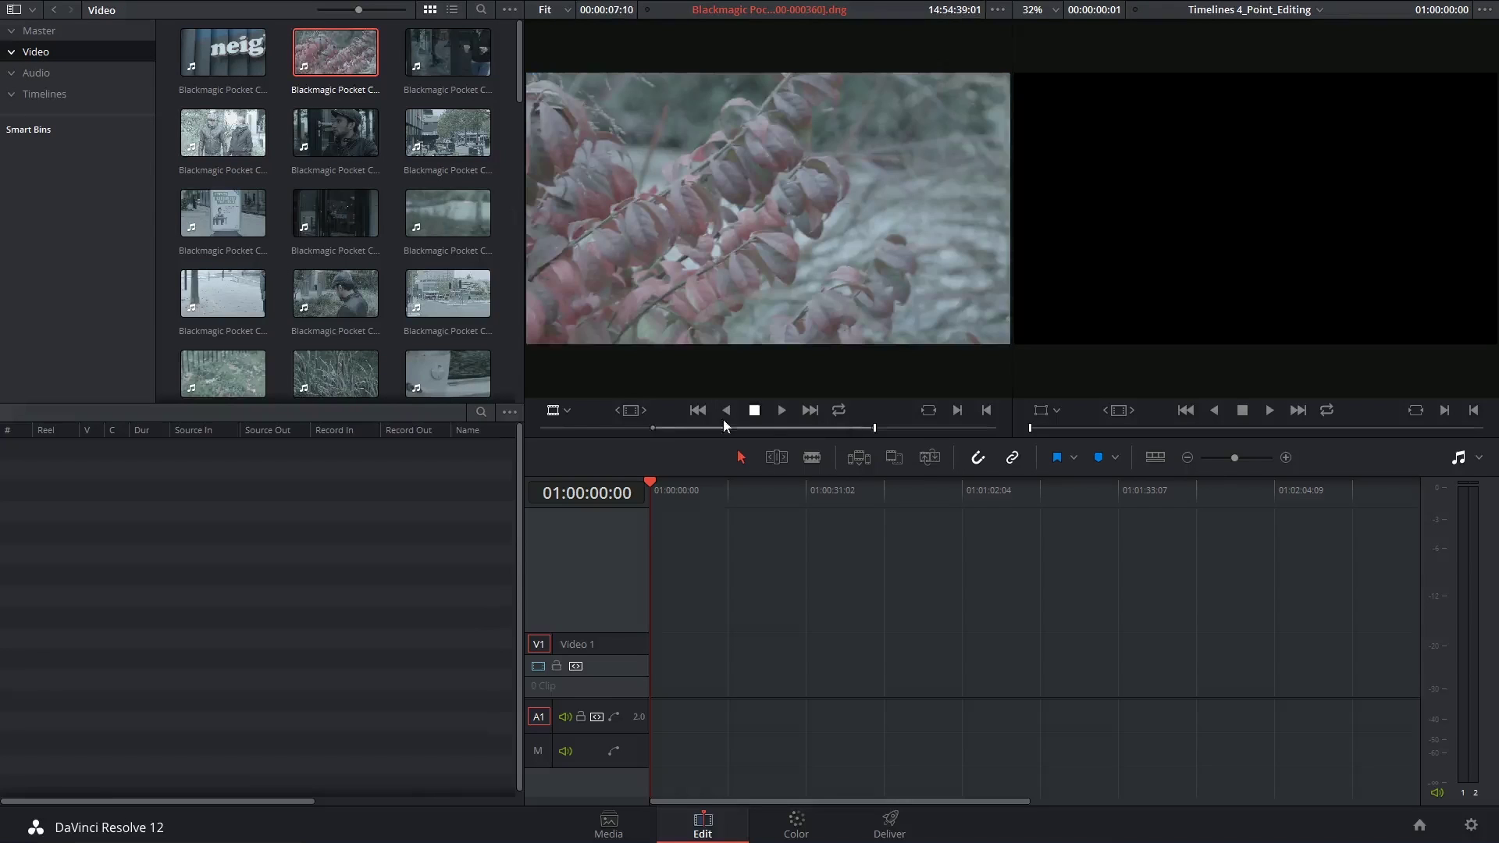
{"action": "left_click_drag", "start_coordinate": [780, 348], "coordinate": [653, 669]}
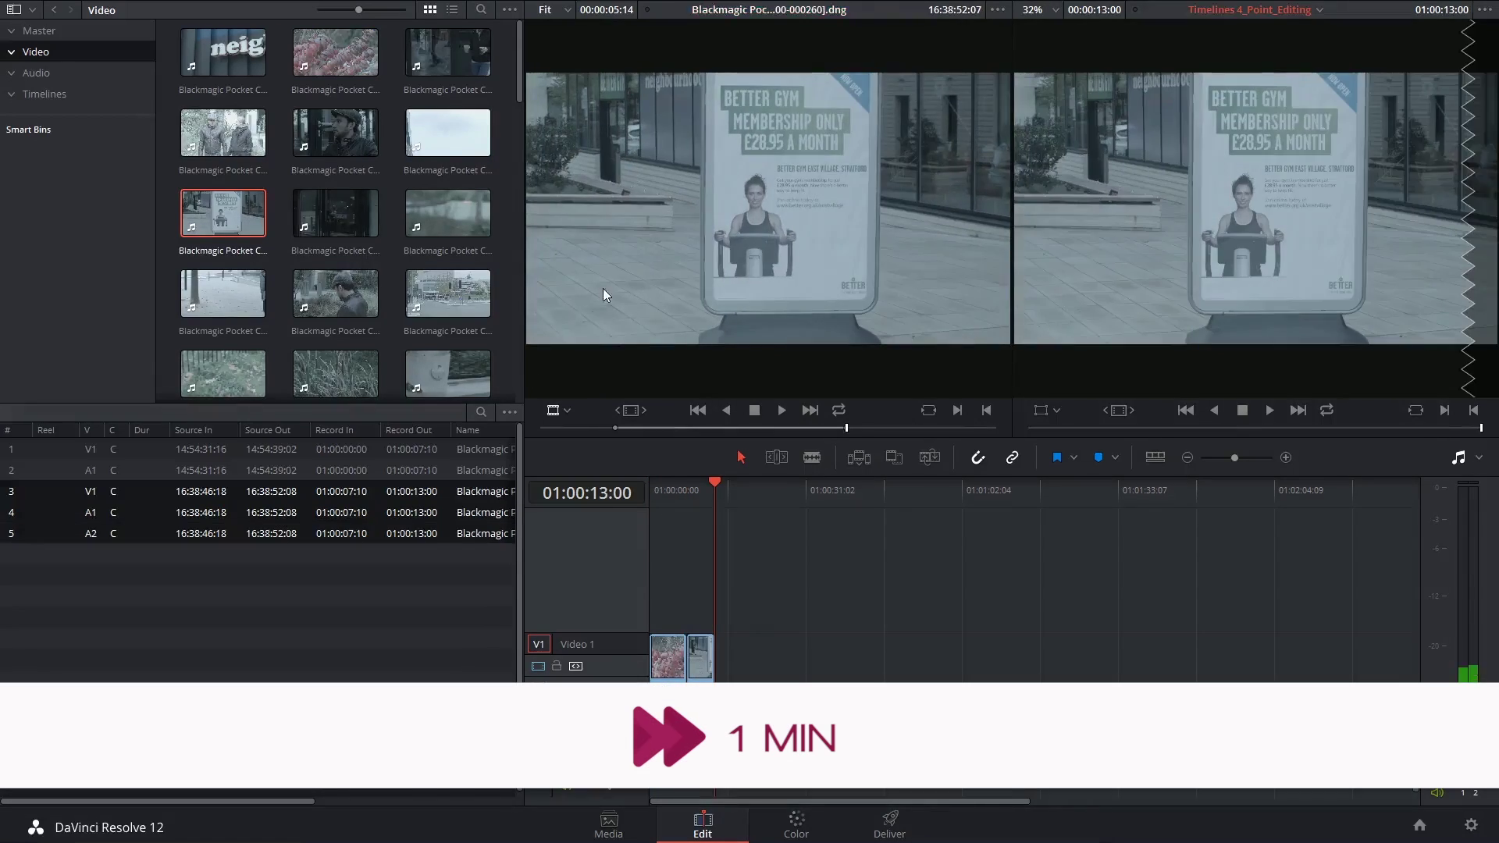
Add further Video bin clips after it so the timeline runs to 01:00:30:14.
{"action": "left_click_drag", "start_coordinate": [604, 288], "coordinate": [722, 664]}
{"action": "scroll", "coordinate": [336, 235], "scroll_direction": "down", "scroll_amount": 3}
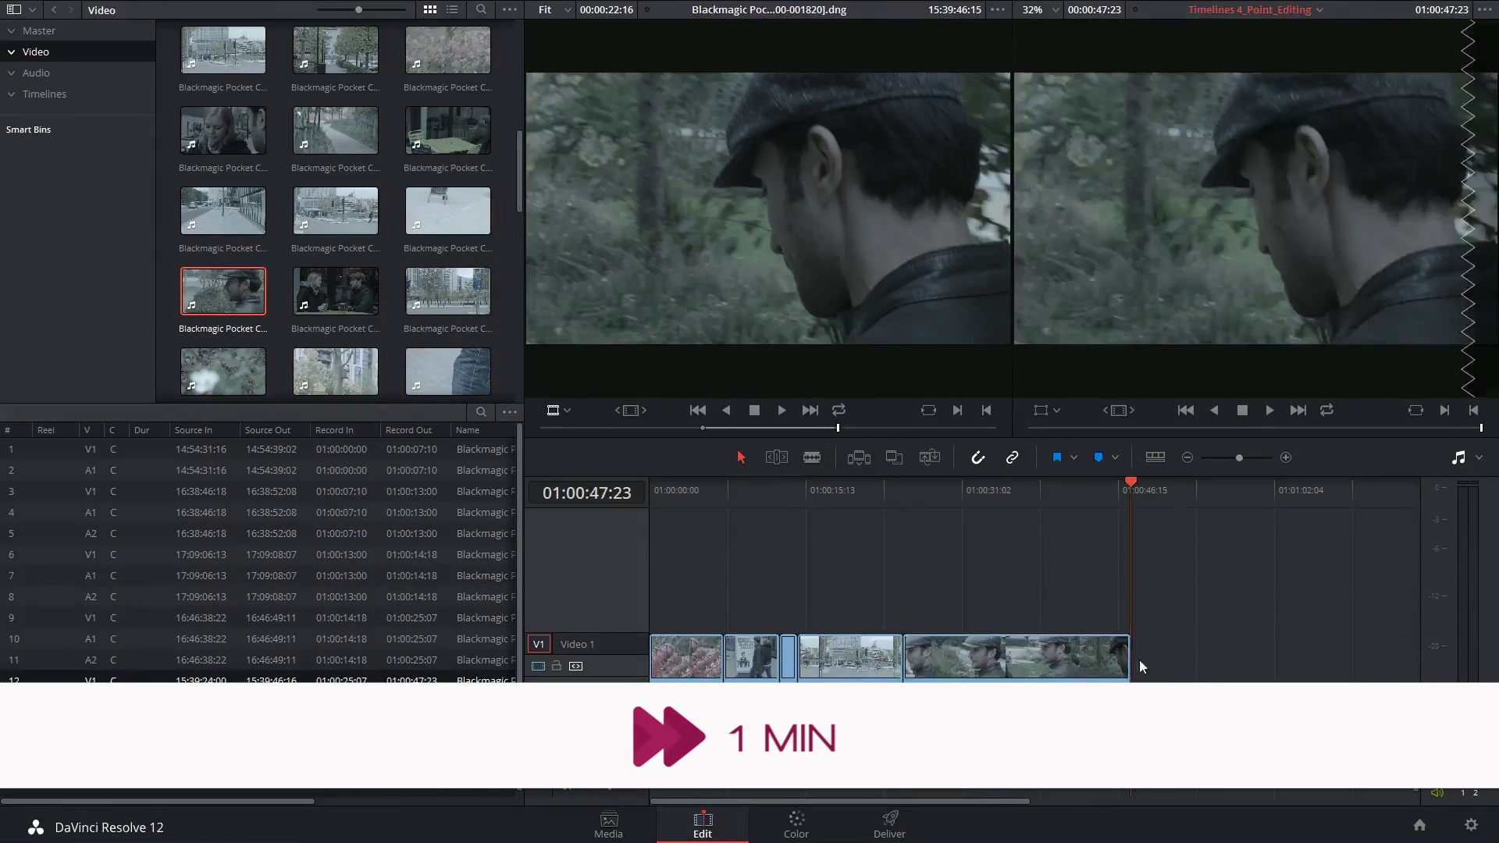
{"action": "double_click", "coordinate": [448, 316]}
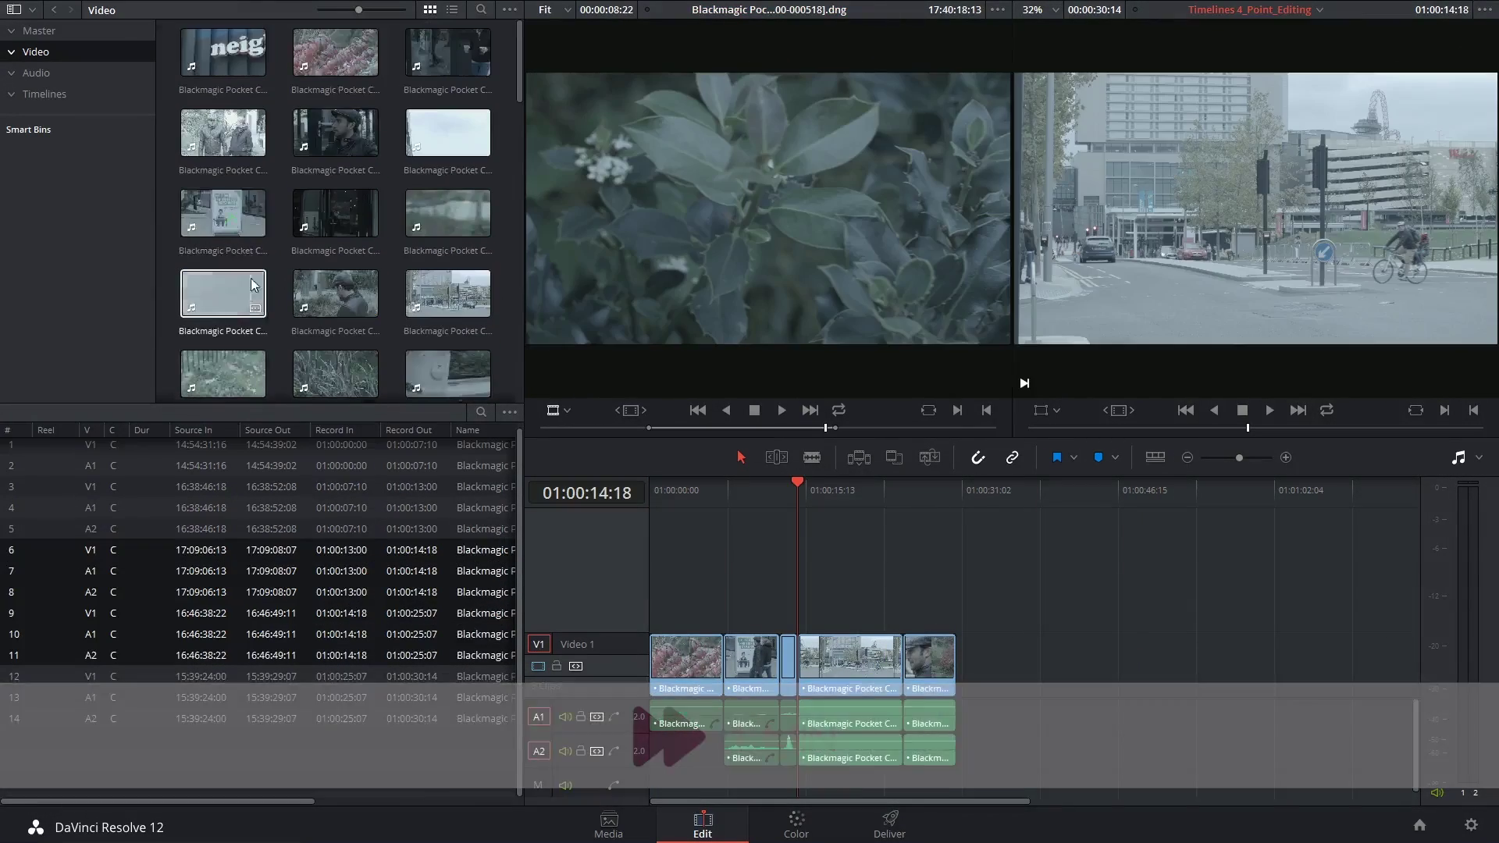
{"action": "left_click", "coordinate": [312, 309]}
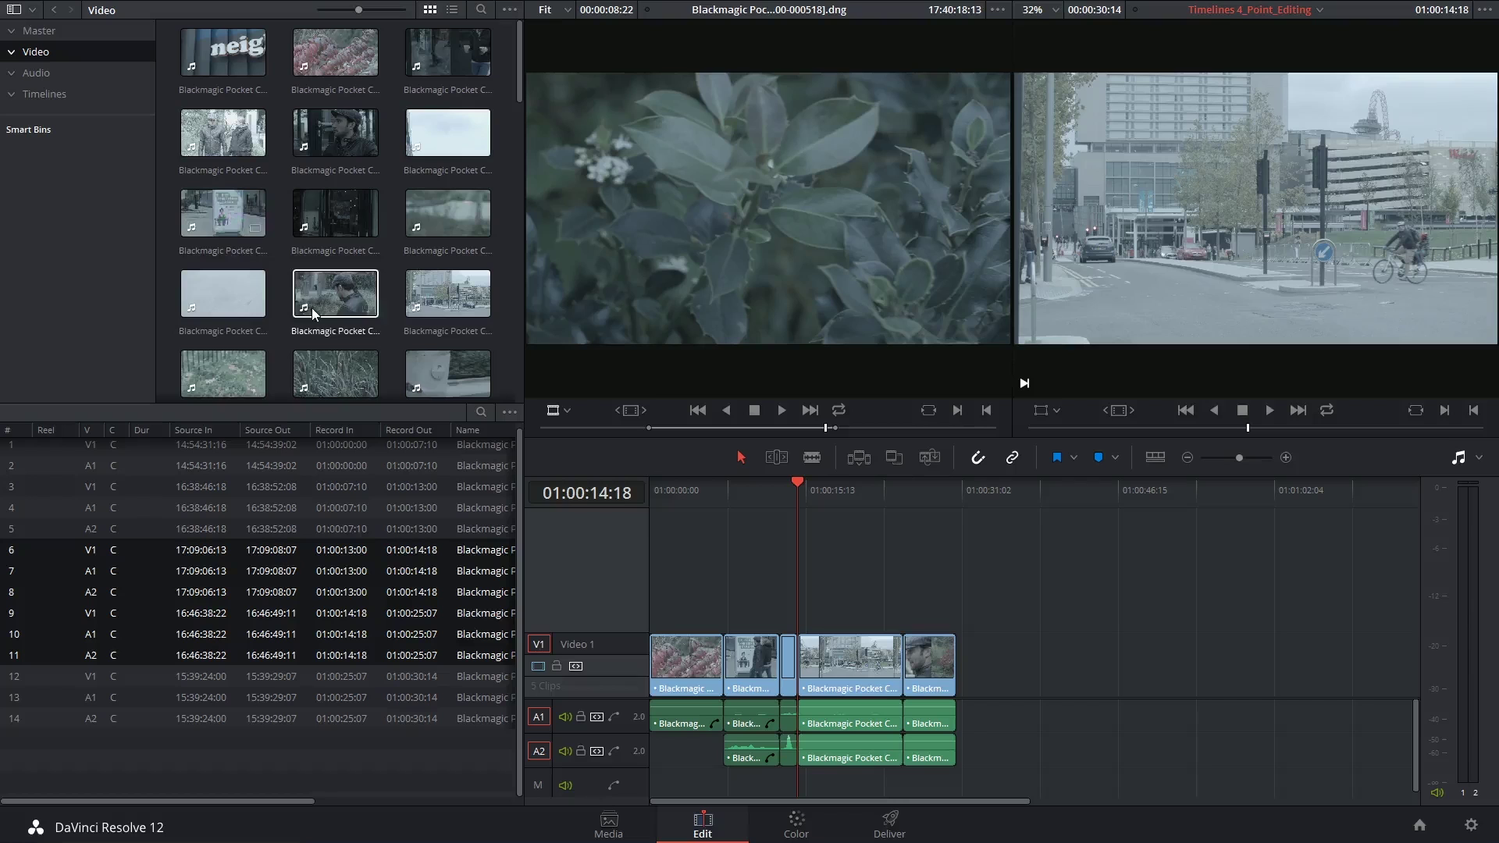
Load the café clip as the source and scrub through its frames.
{"action": "double_click", "coordinate": [472, 53]}
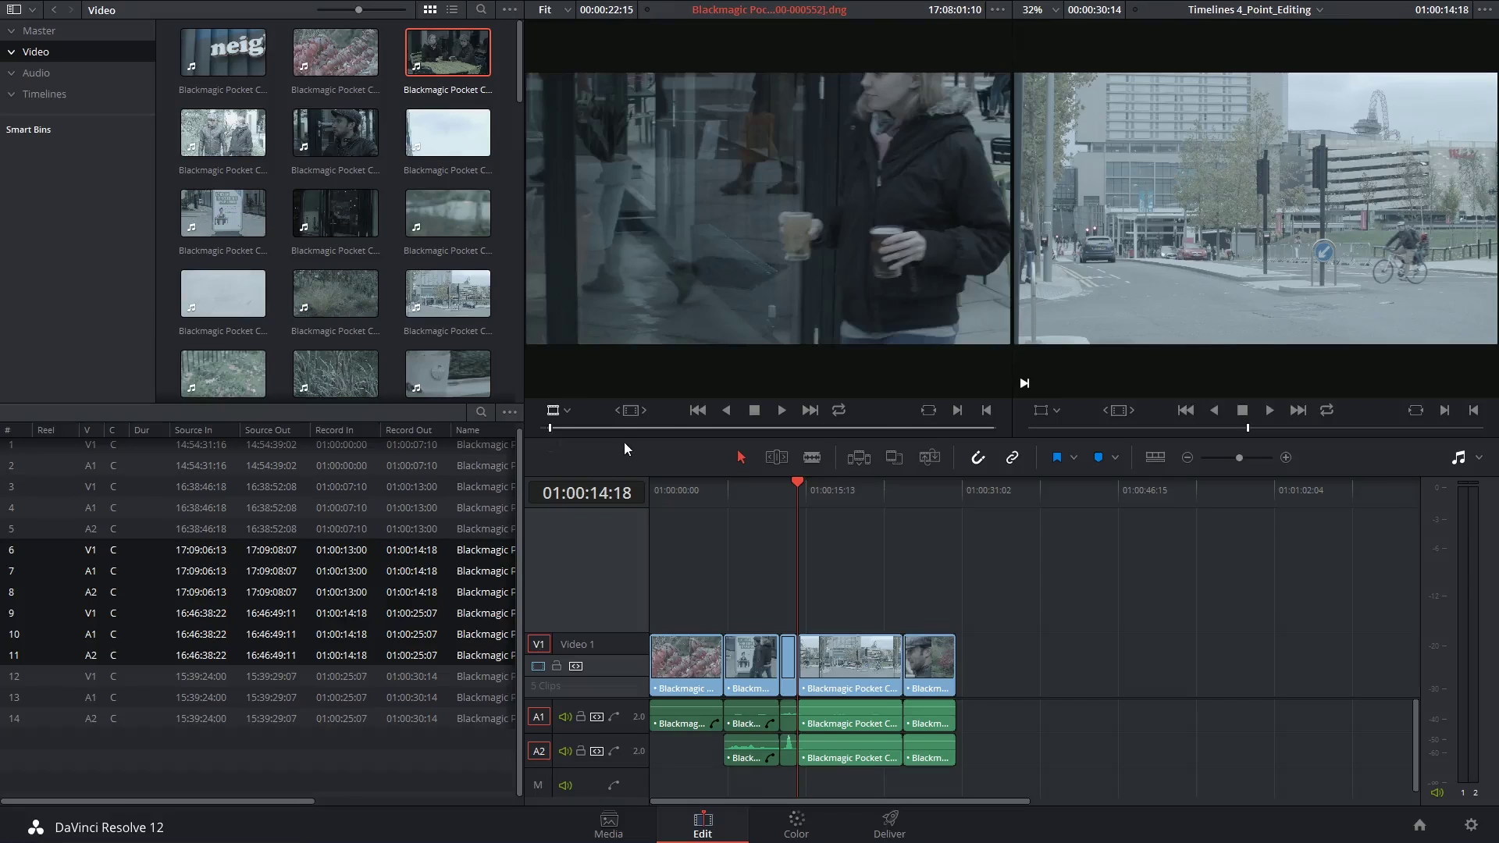
{"action": "left_click", "coordinate": [641, 430]}
{"action": "left_click_drag", "start_coordinate": [641, 429], "coordinate": [709, 431]}
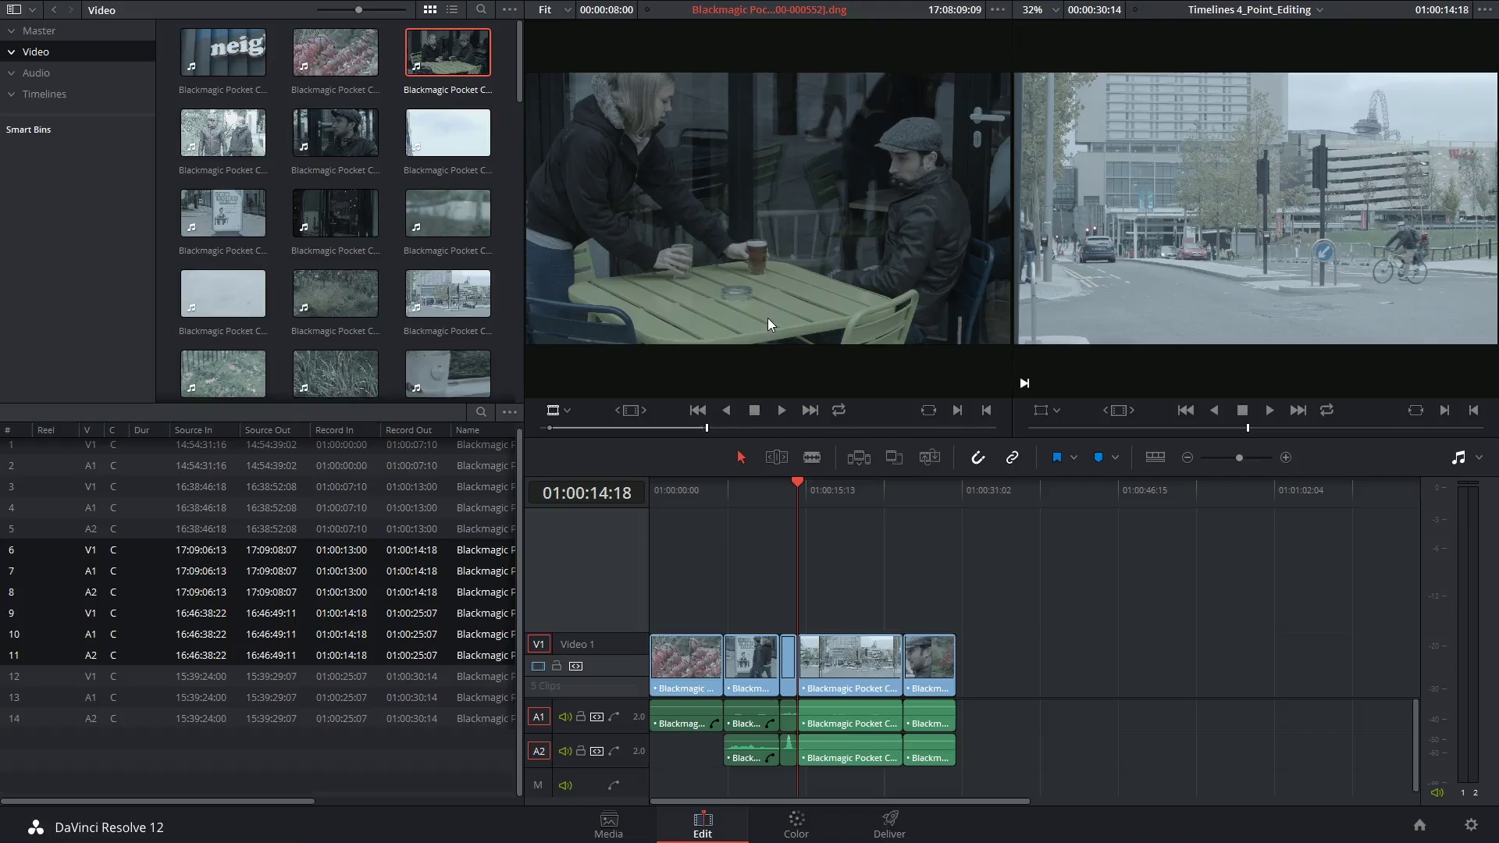
{"action": "left_click_drag", "start_coordinate": [603, 428], "coordinate": [552, 430]}
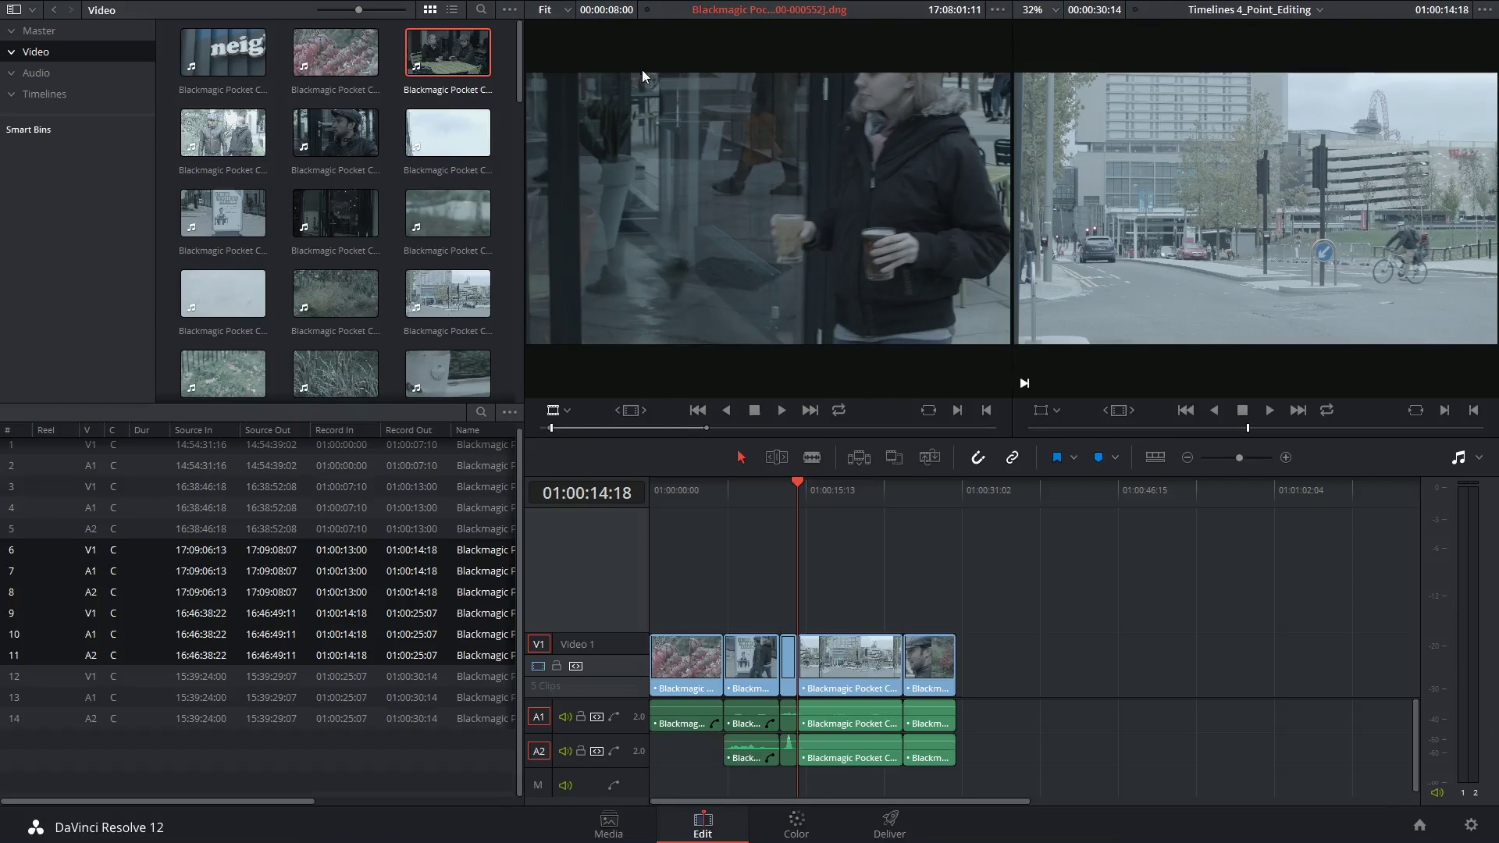
Mark a timeline range from In 01:00:30:14 to Out 01:00:34:05 past the last clip.
{"action": "left_click", "coordinate": [959, 493]}
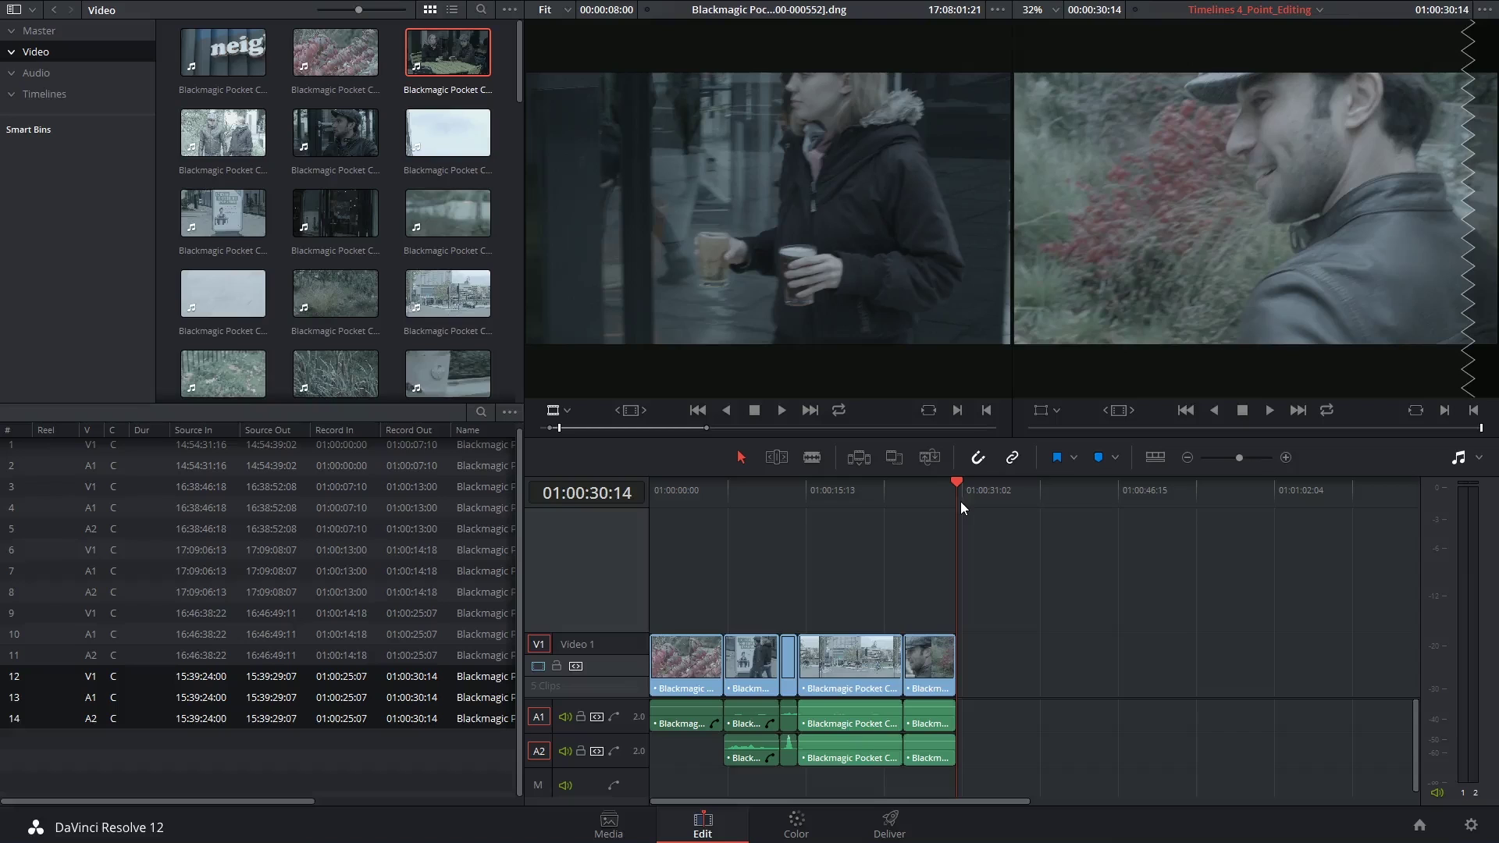
{"action": "key", "text": "i"}
{"action": "left_click", "coordinate": [1047, 491]}
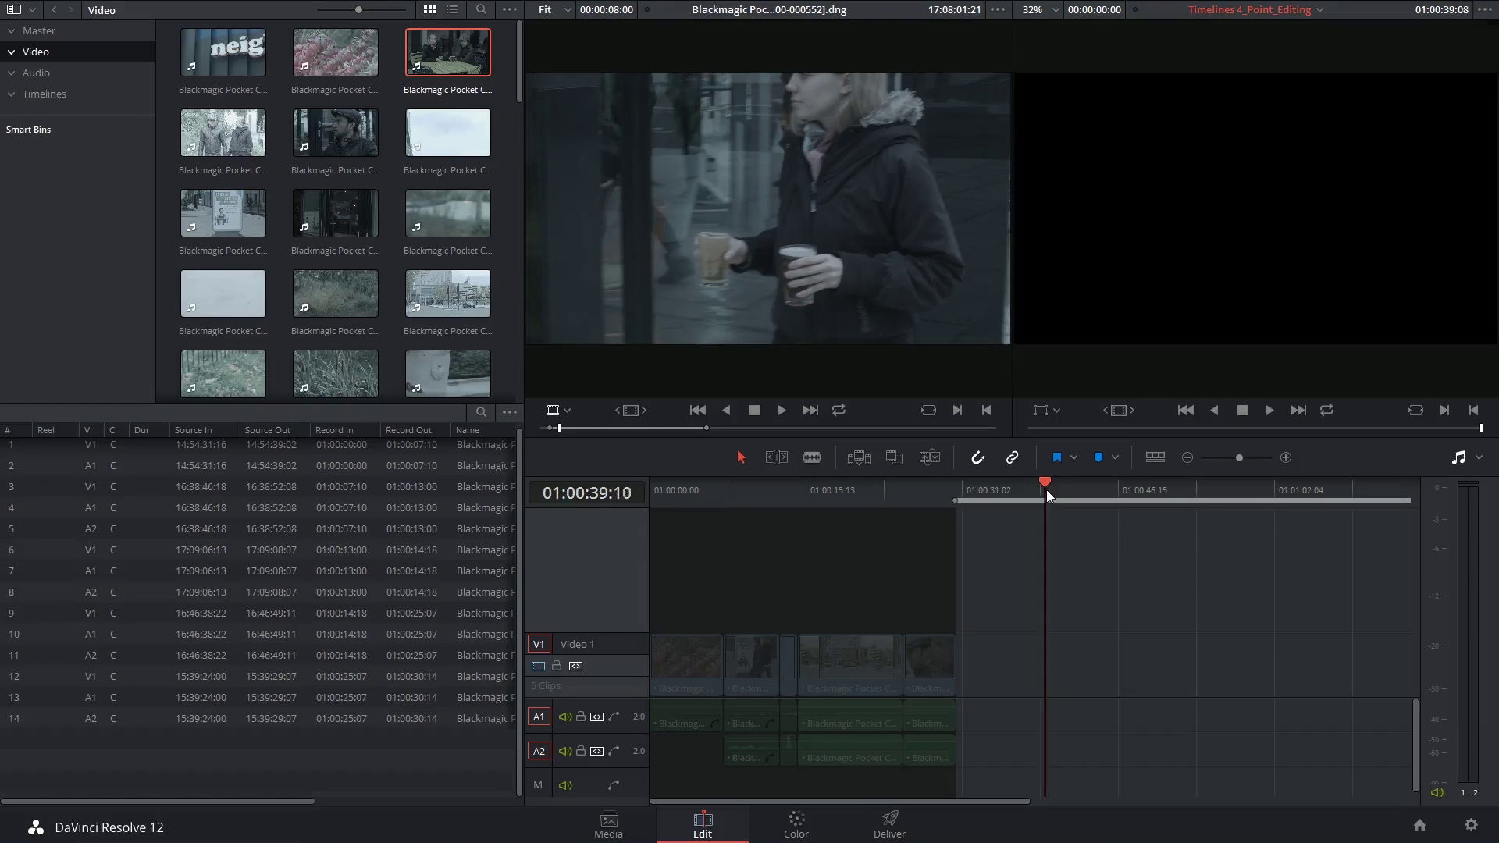
{"action": "left_click_drag", "start_coordinate": [1048, 490], "coordinate": [952, 499]}
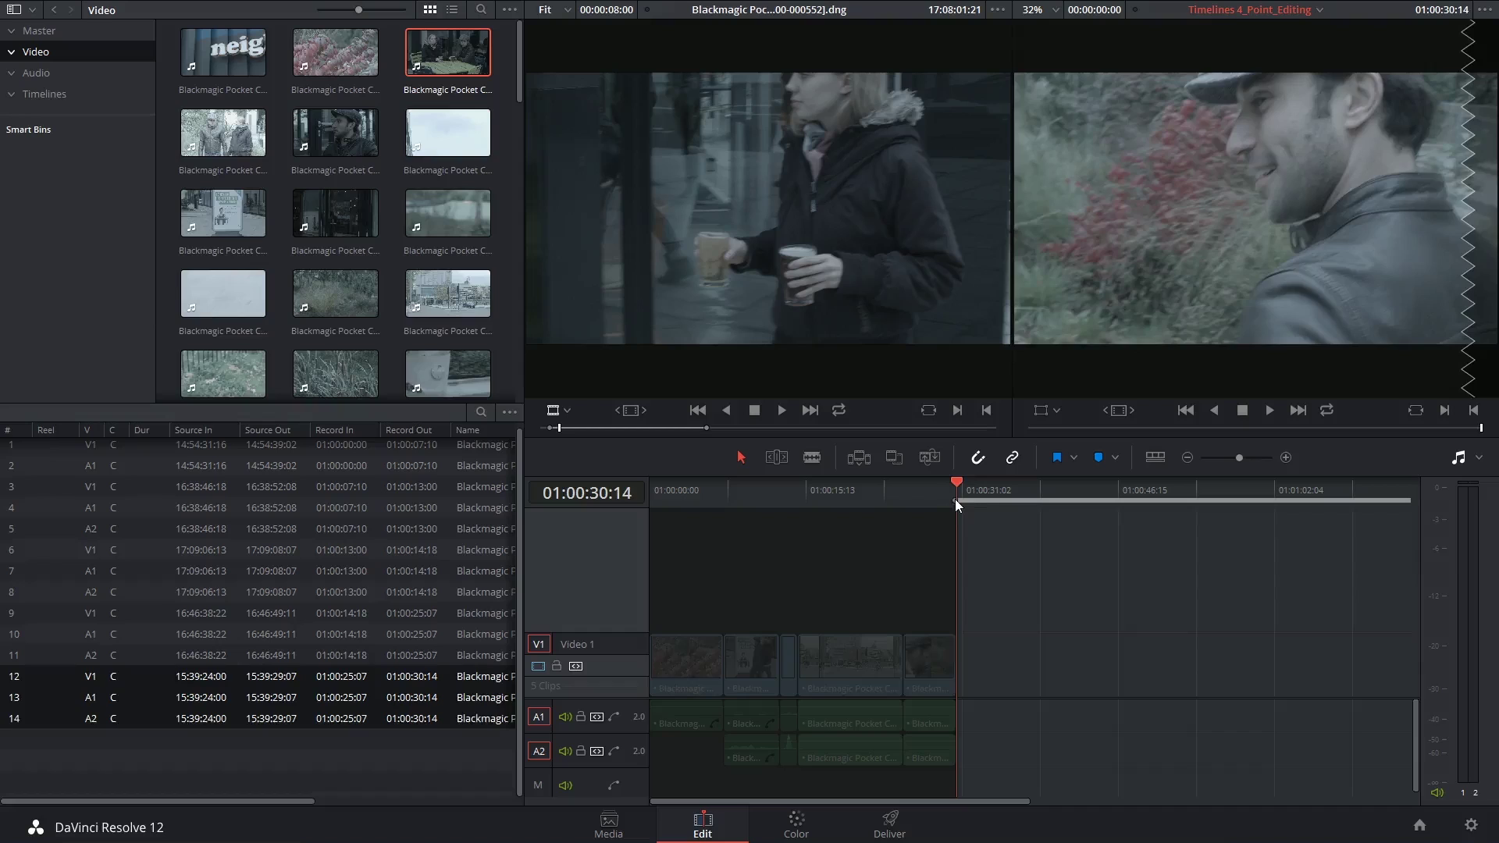
{"action": "left_click_drag", "start_coordinate": [956, 500], "coordinate": [995, 508]}
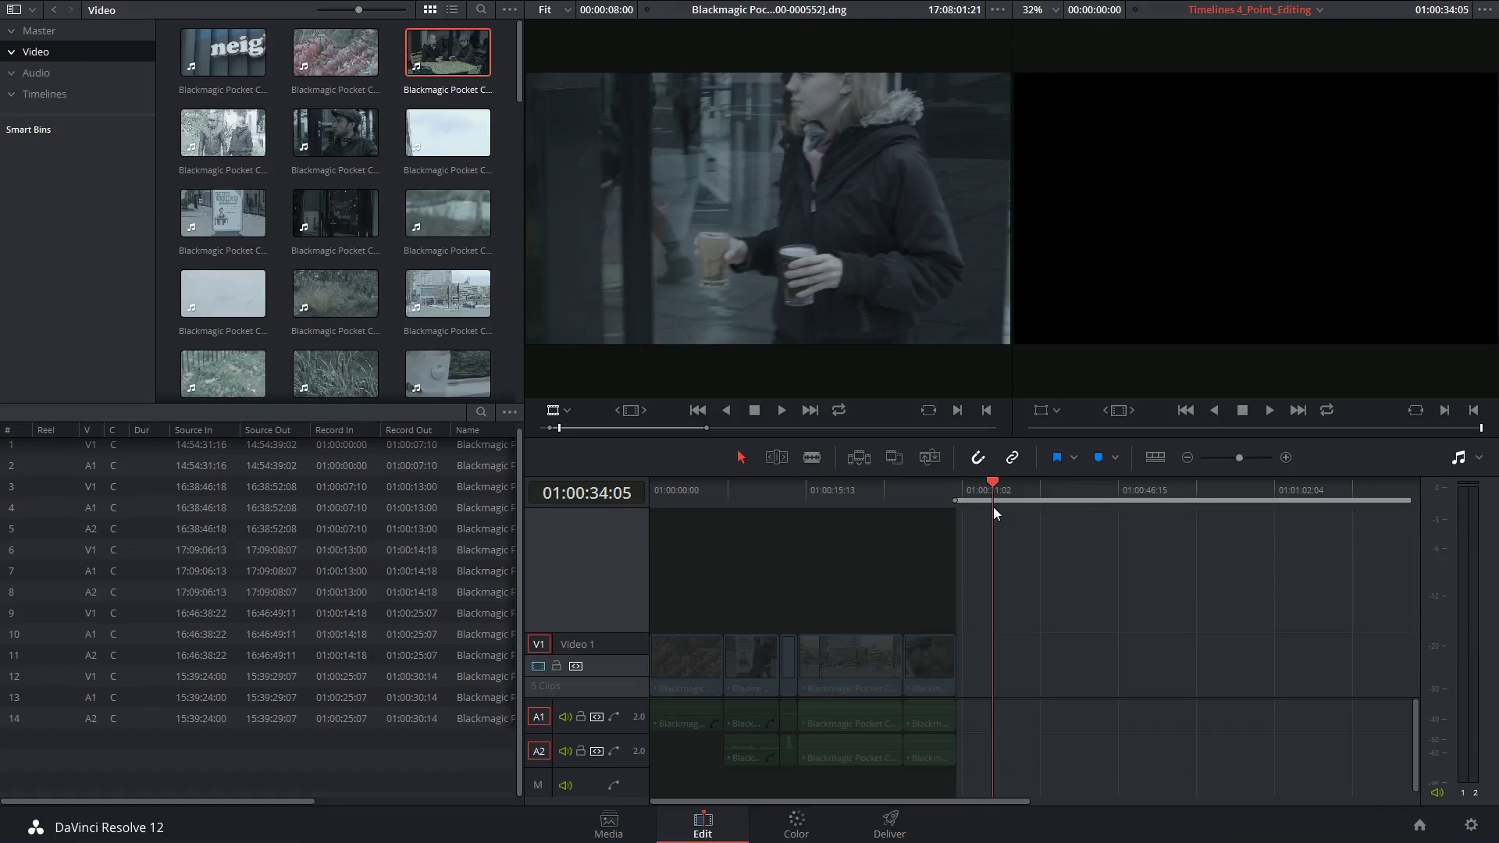
{"action": "key", "text": "o"}
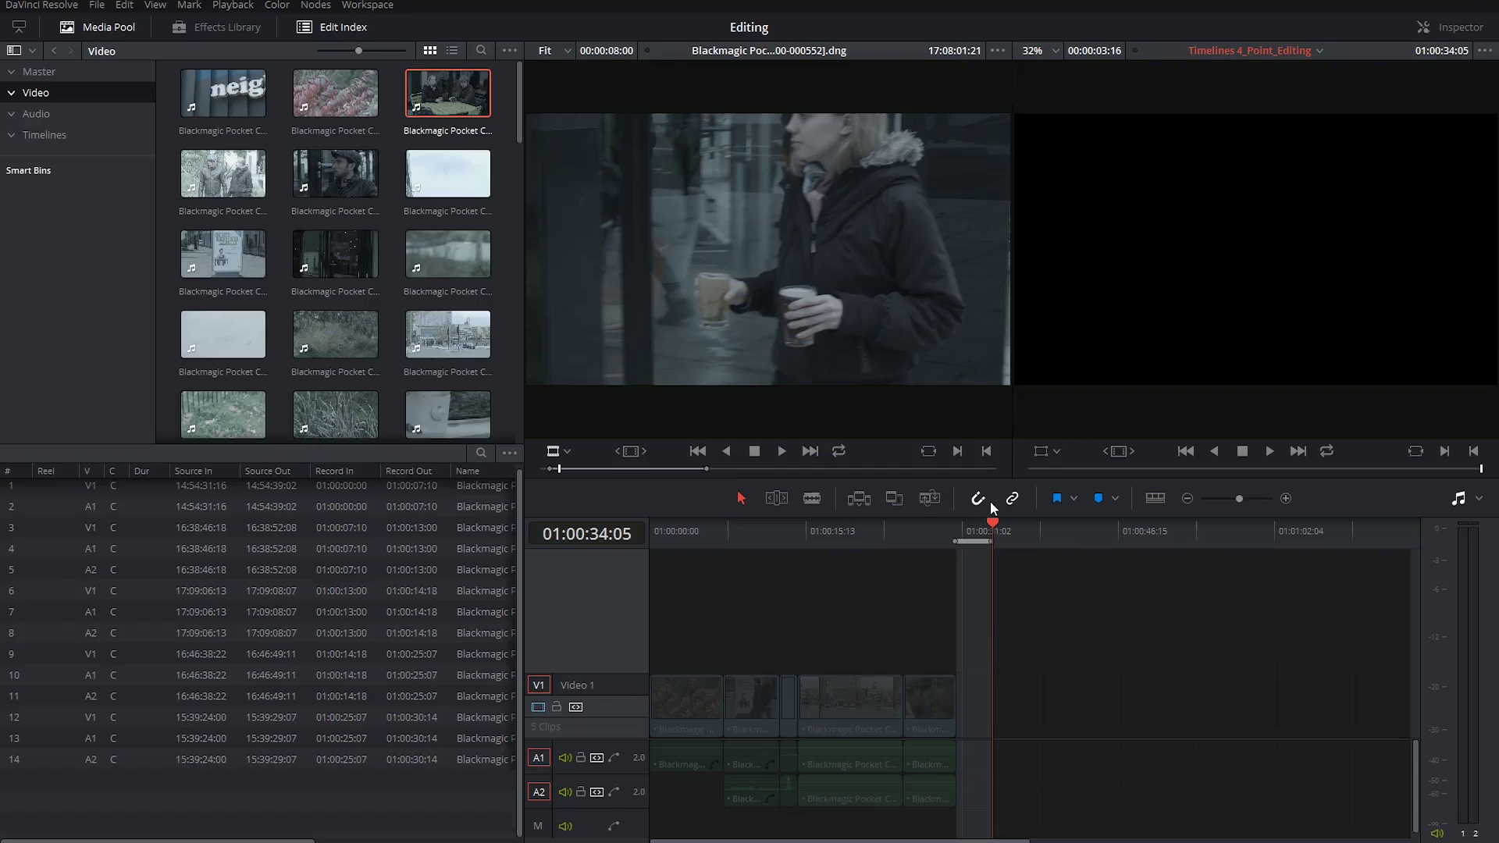
Fit the café clip into the marked range with Edit > Insert/Overwrite Action > Fit To Fill.
{"action": "left_click", "coordinate": [123, 7]}
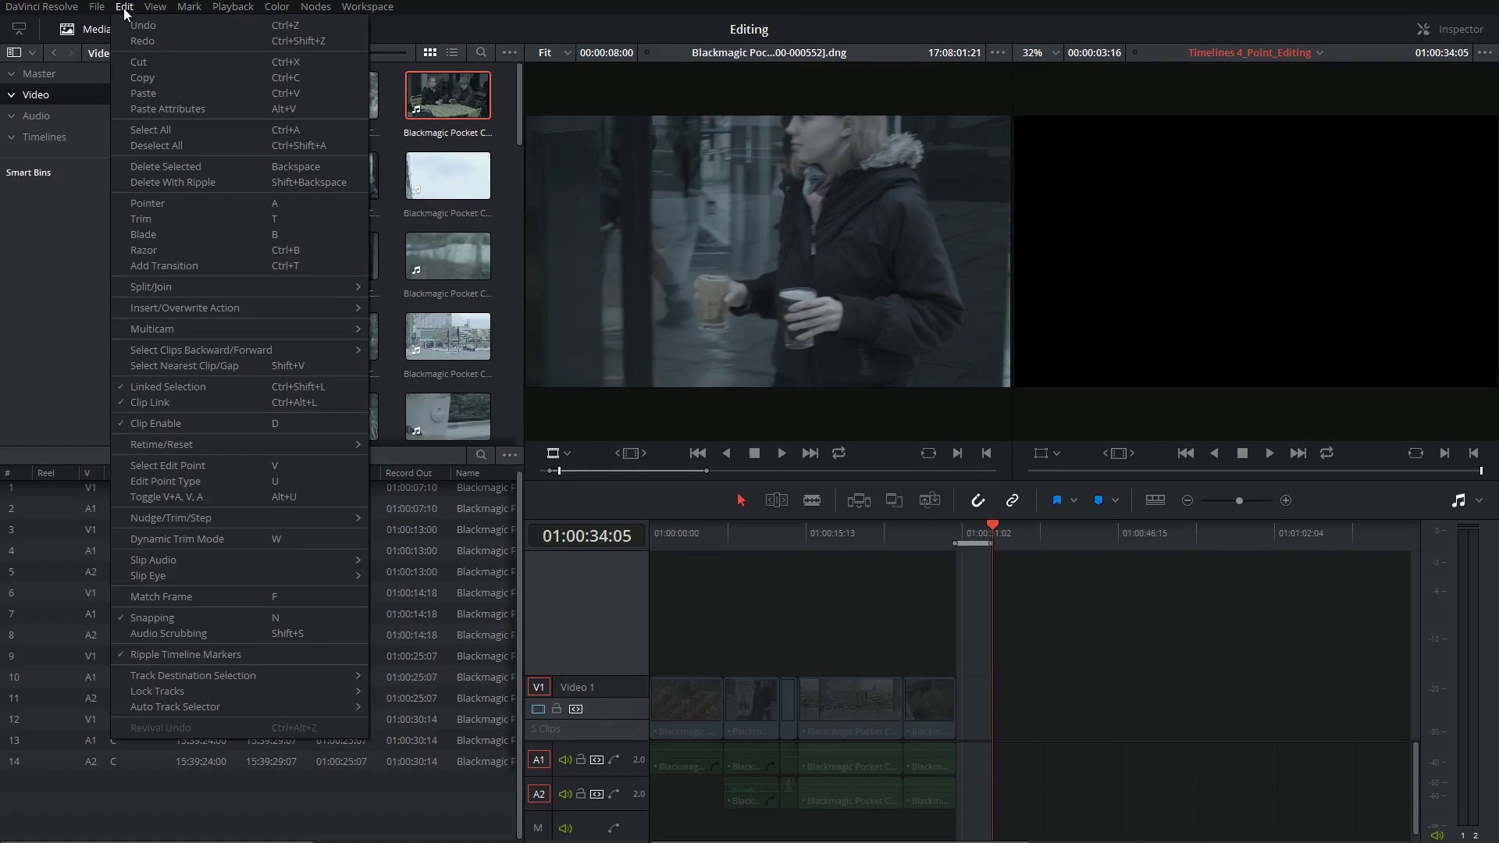
{"action": "mouse_move", "coordinate": [213, 312]}
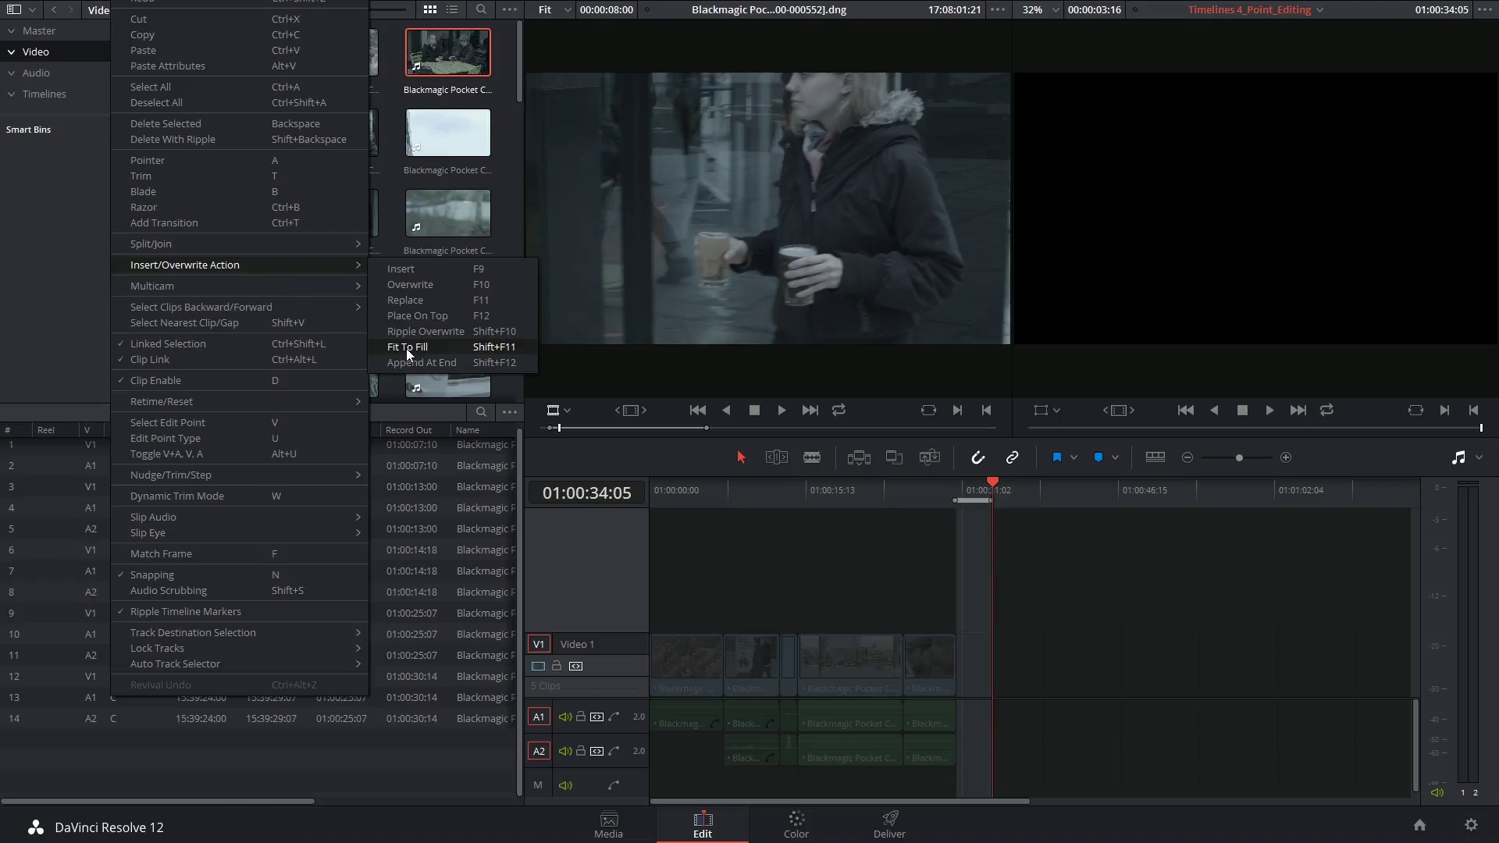
{"action": "left_click", "coordinate": [406, 348]}
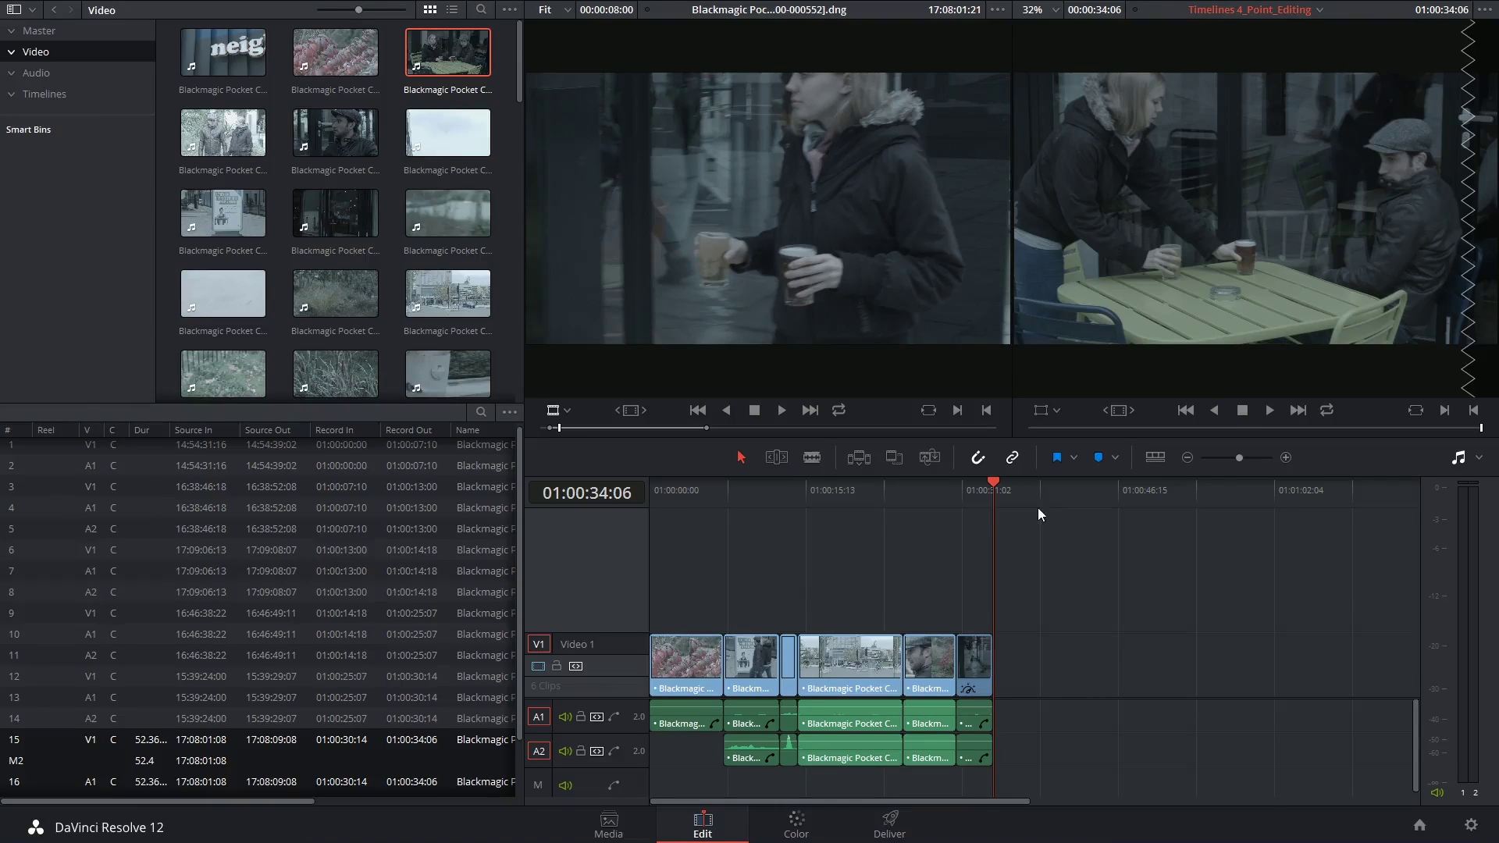
{"action": "key", "text": "ctrl+equal"}
{"action": "left_click", "coordinate": [595, 430]}
{"action": "key", "text": "shift+i"}
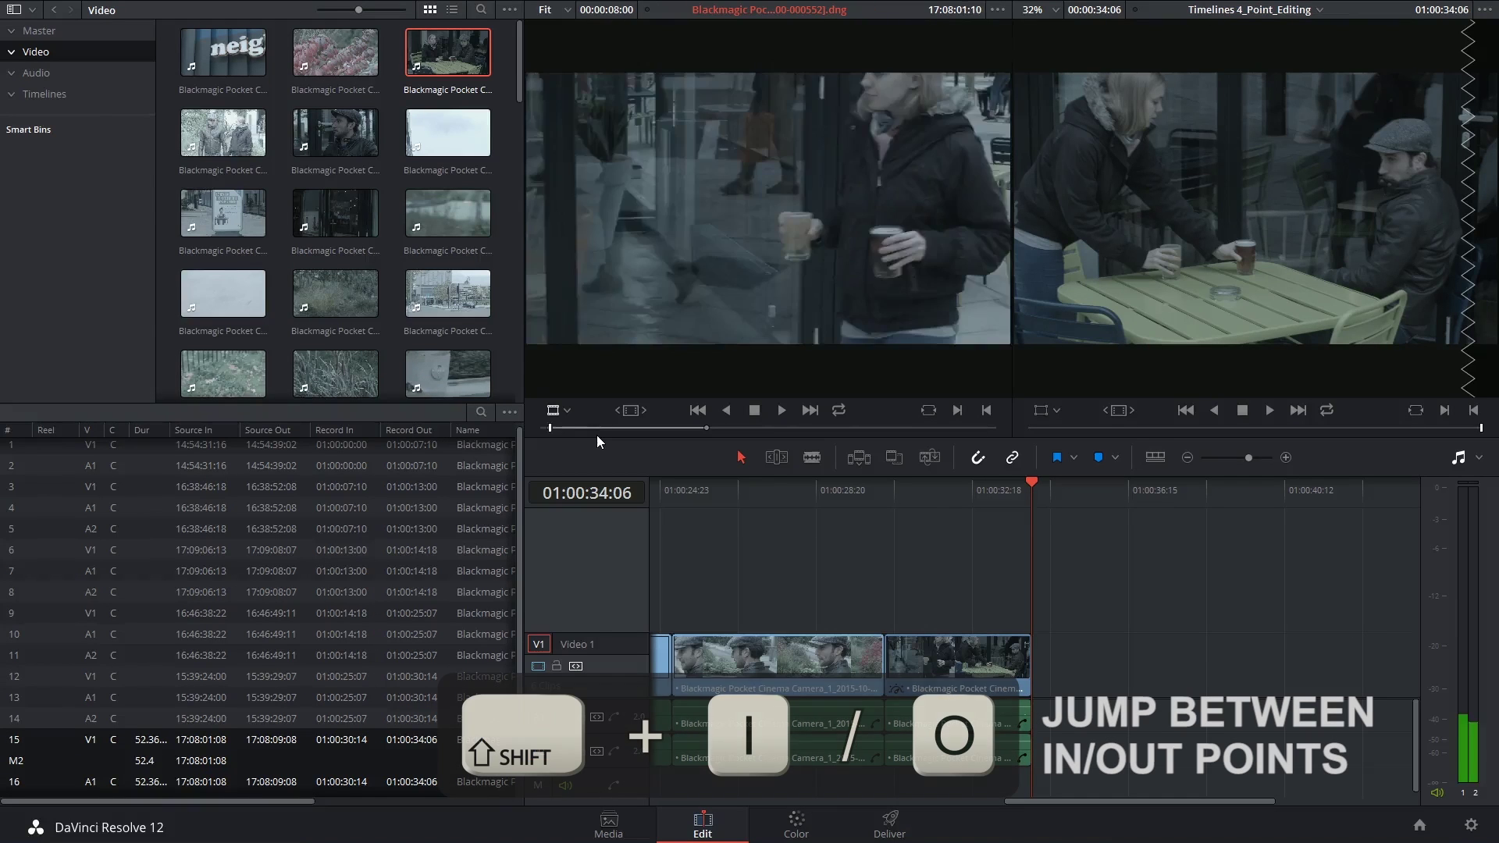
{"action": "key", "text": "shift+o"}
{"action": "key", "text": "shift+i"}
{"action": "key", "text": "shift+o"}
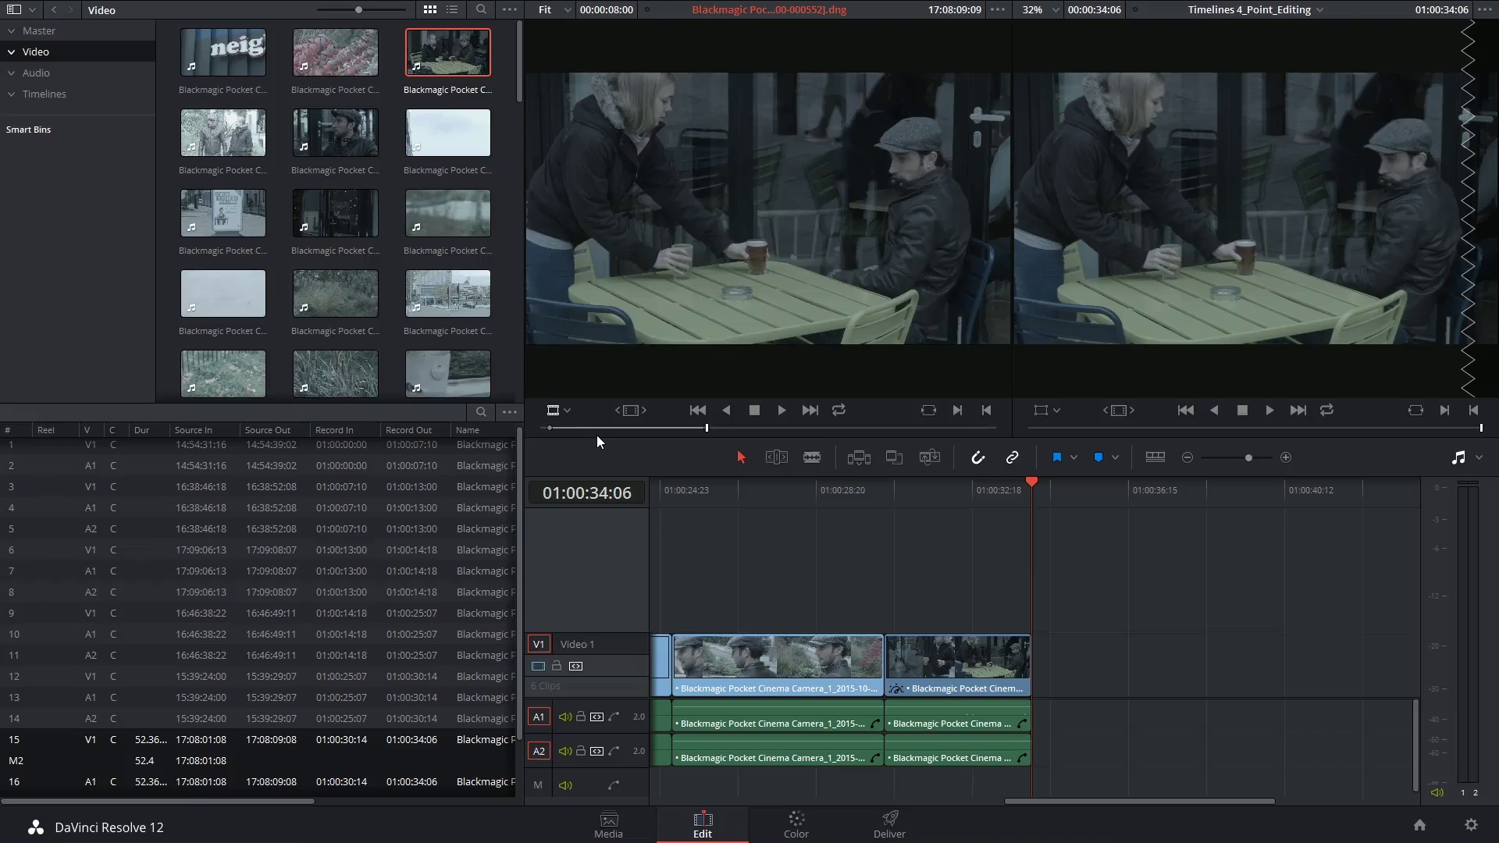
{"action": "key", "text": "Up"}
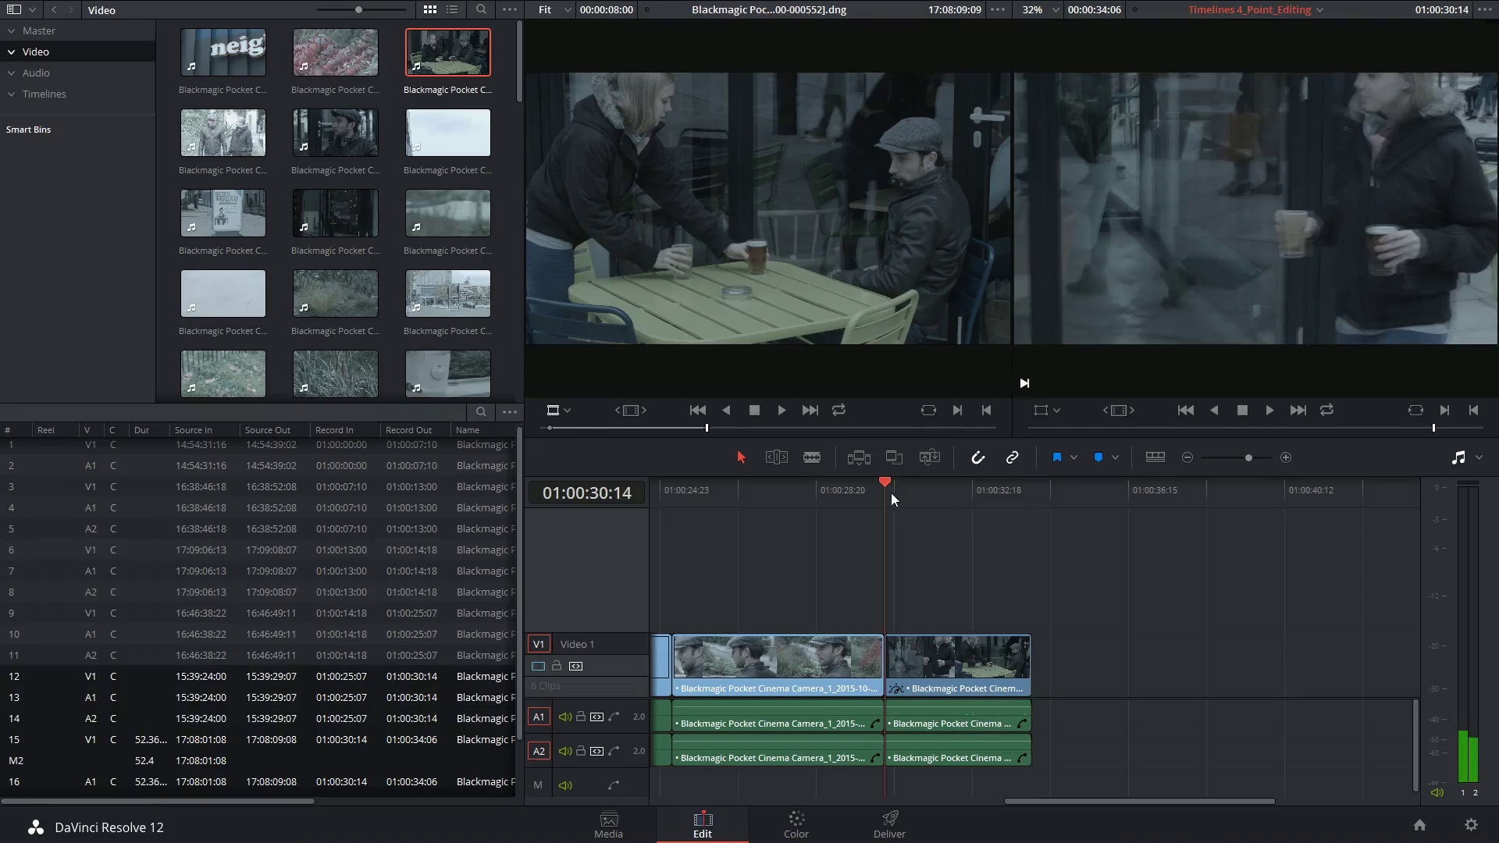
{"action": "key", "text": "Down"}
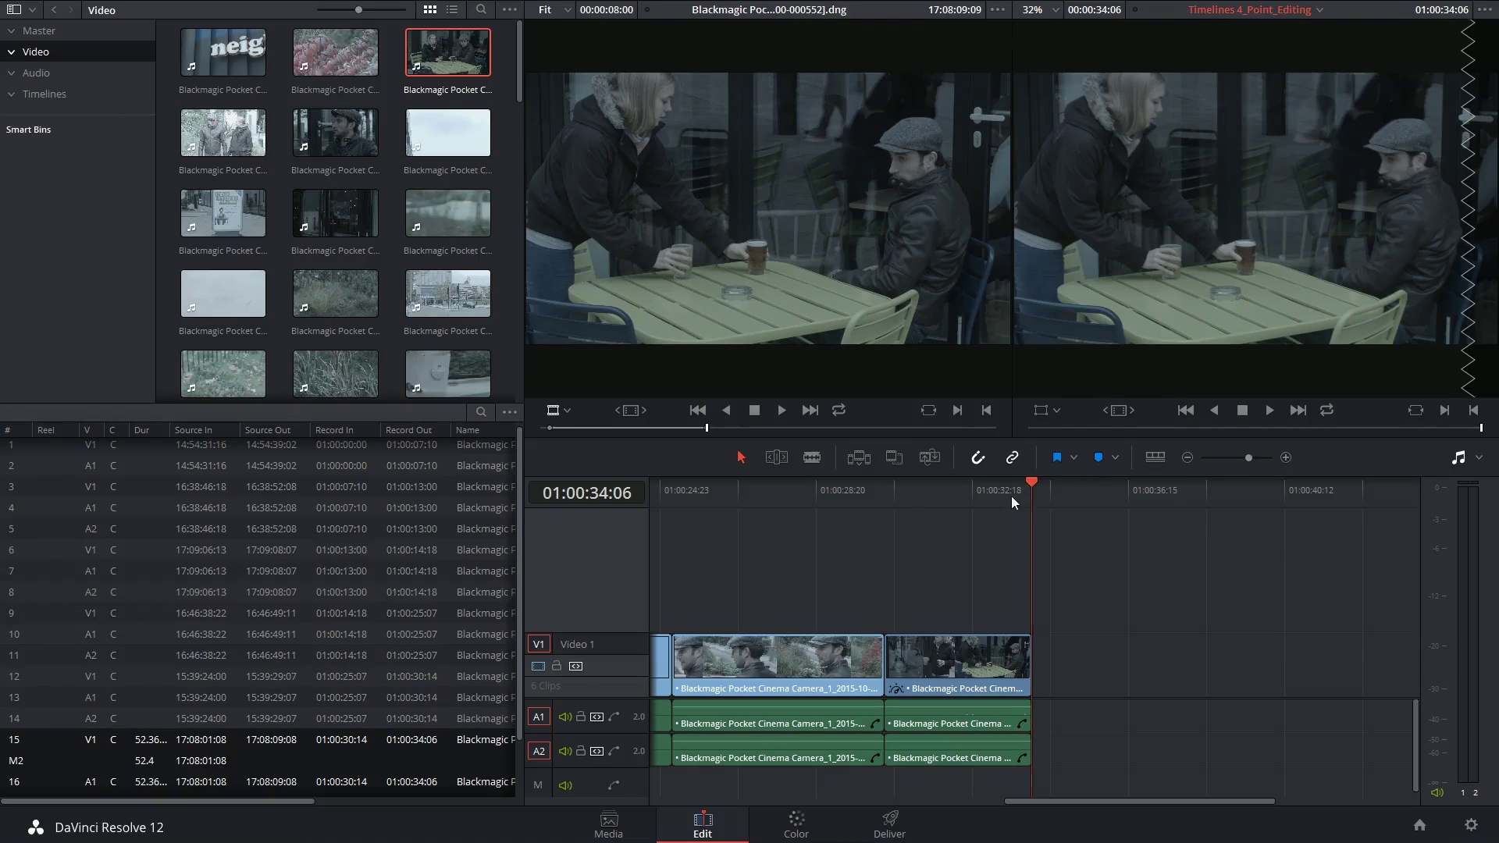
{"action": "key", "text": "Up"}
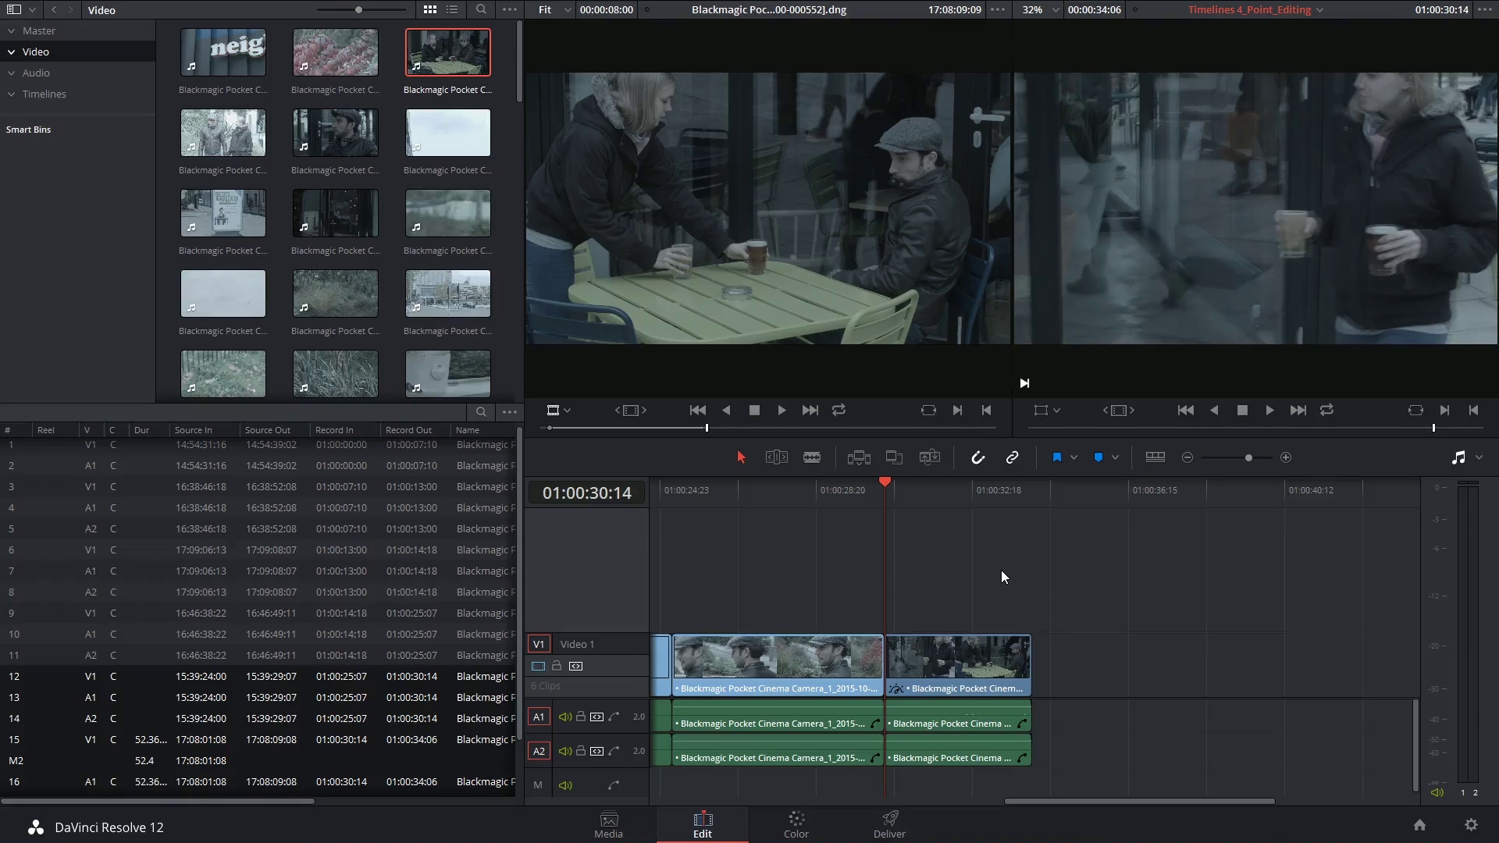
{"action": "key", "text": "space"}
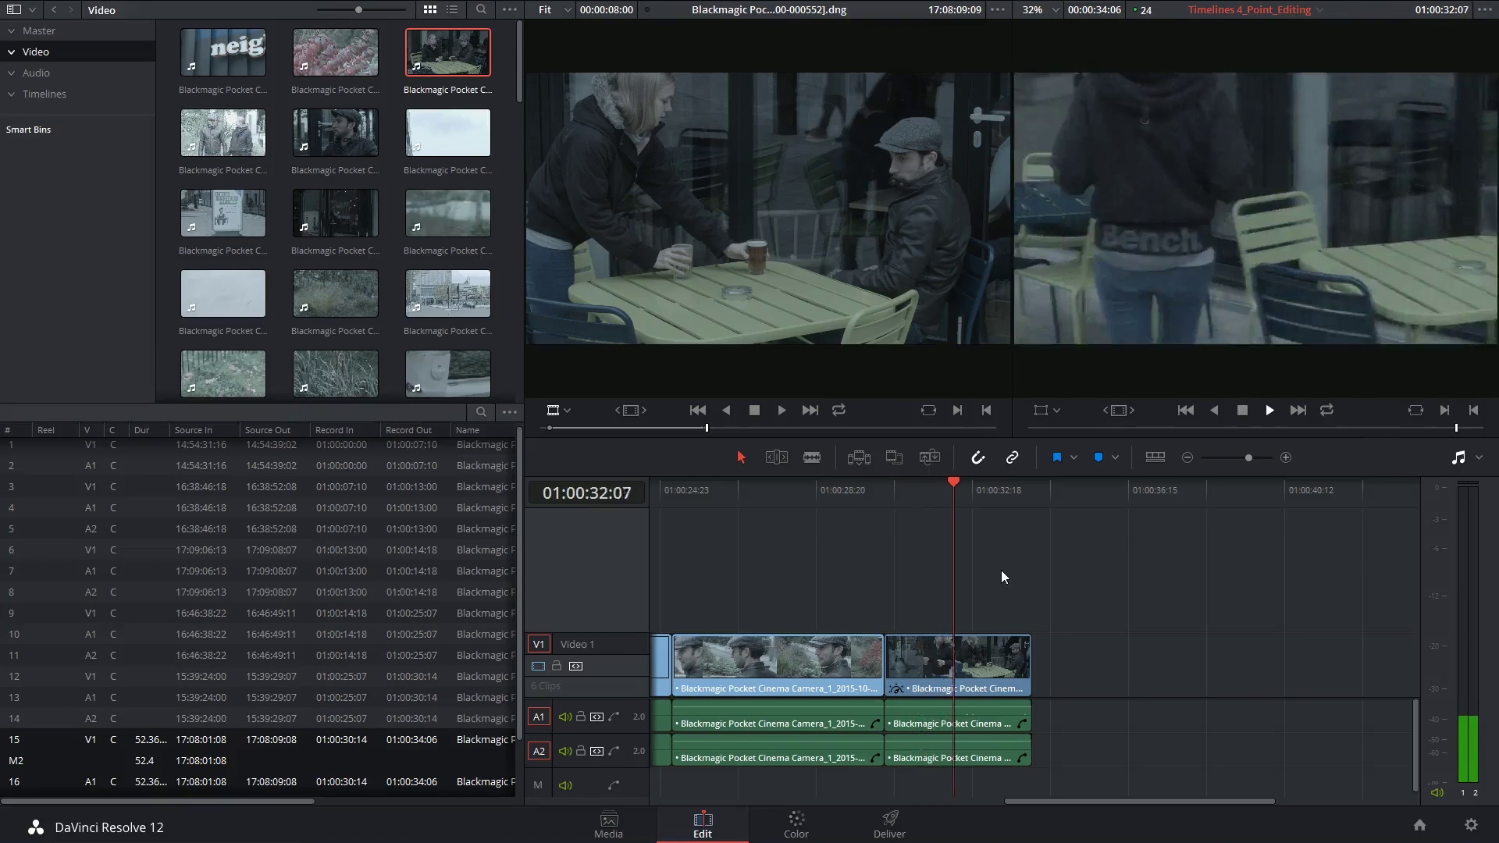
{"action": "key", "text": "space"}
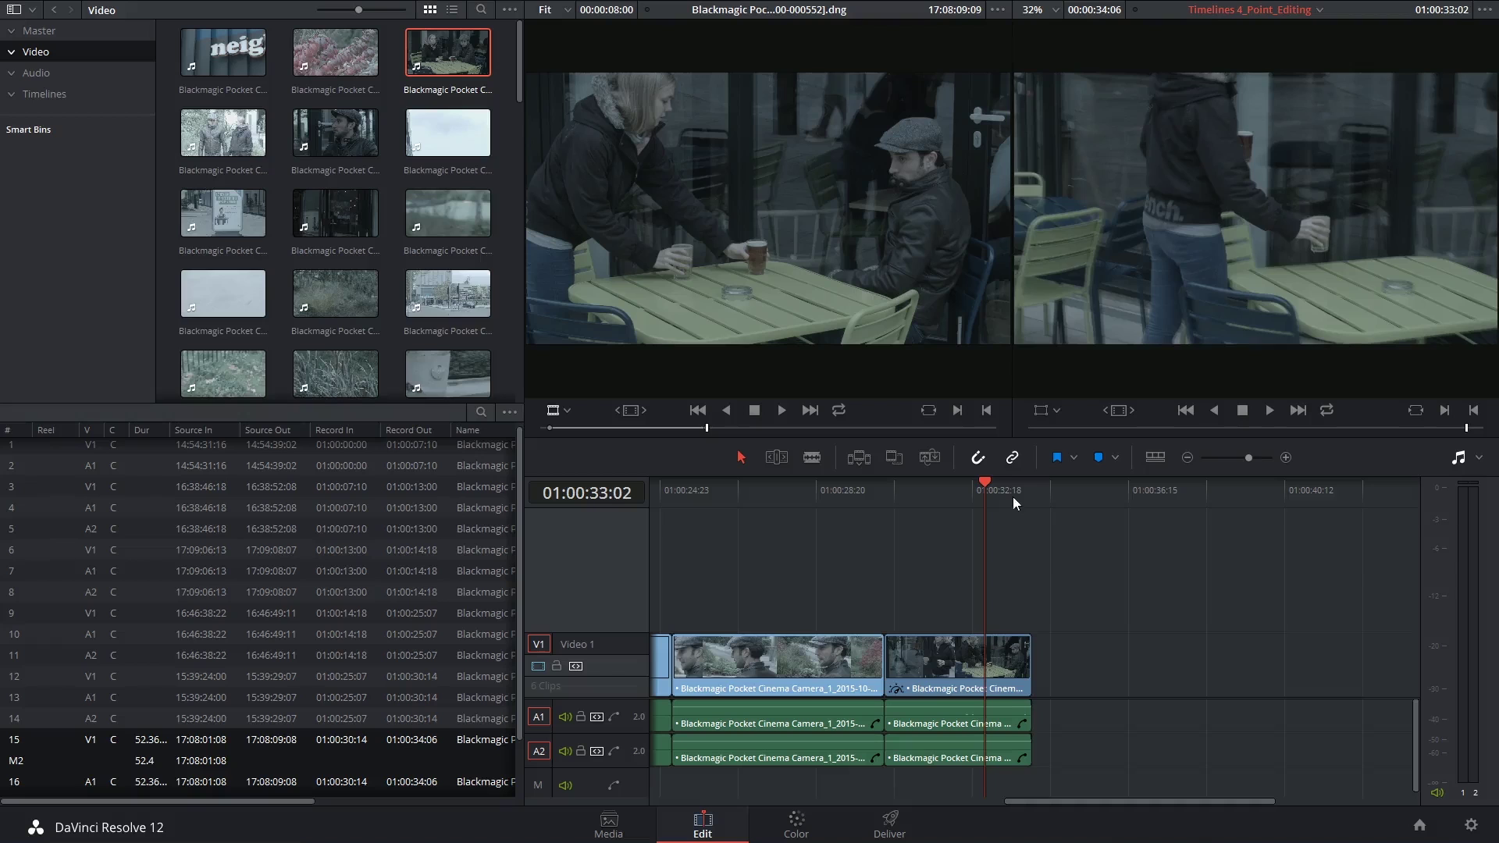
{"action": "key", "text": "Down"}
{"action": "key", "text": "Up"}
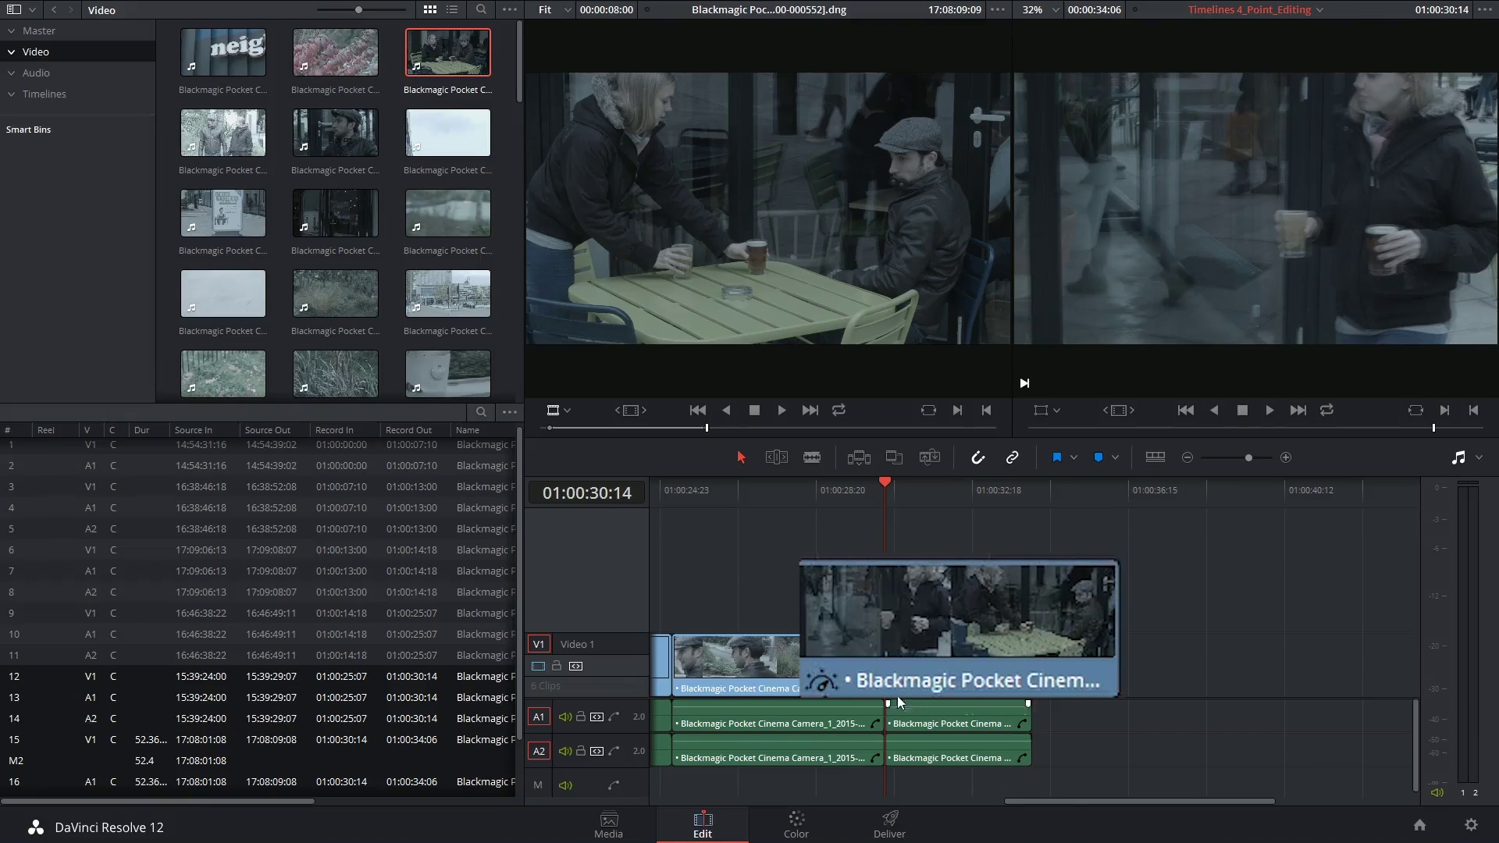
{"action": "key", "text": "ctrl+equal"}
{"action": "left_click", "coordinate": [899, 699]}
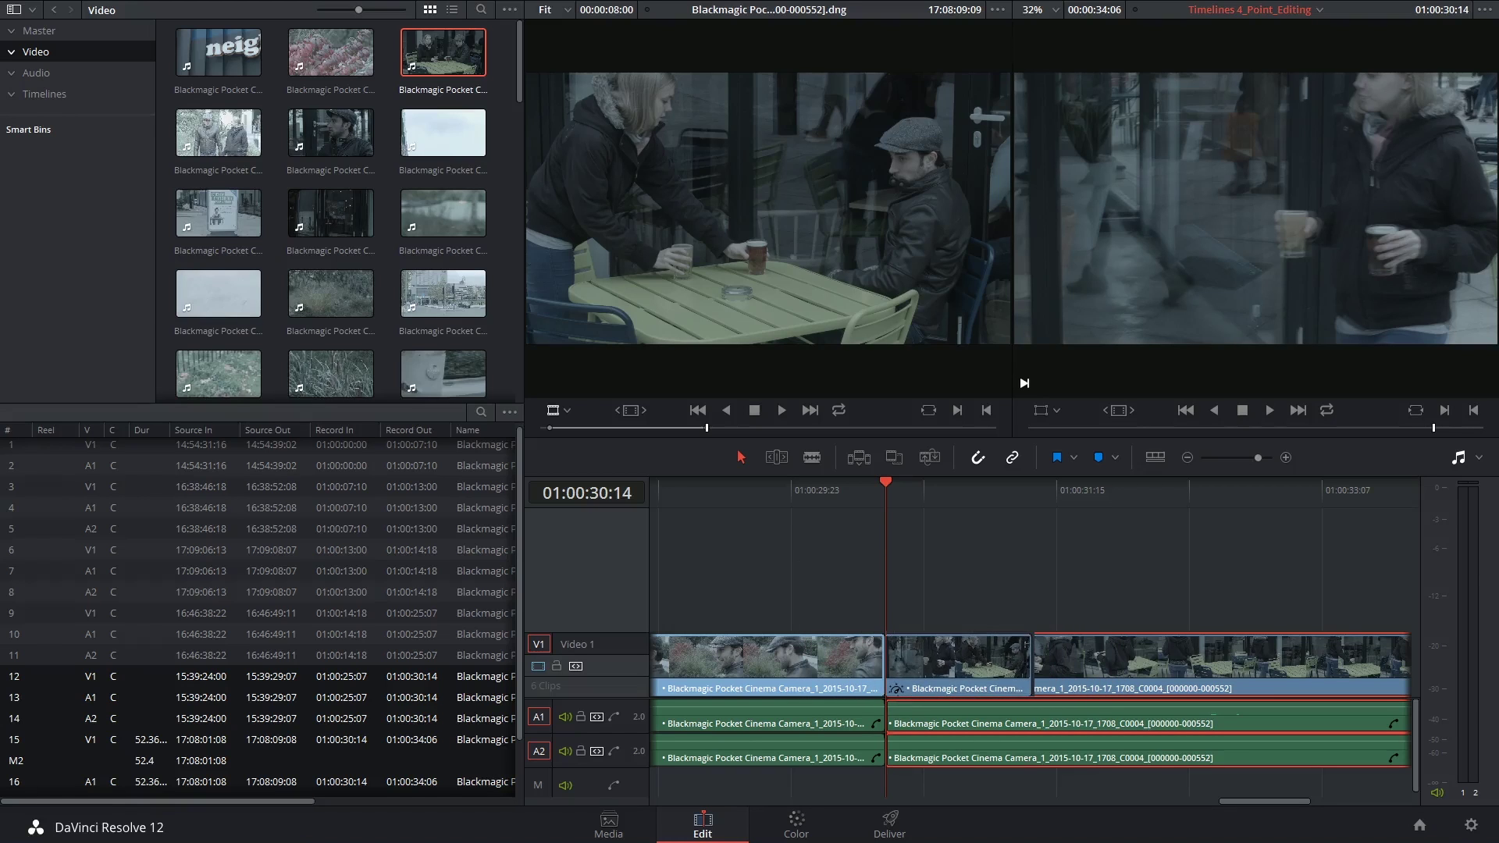
Show the fitted café clip's Retime Clip controls, revealing its 218% speed.
{"action": "right_click", "coordinate": [954, 661]}
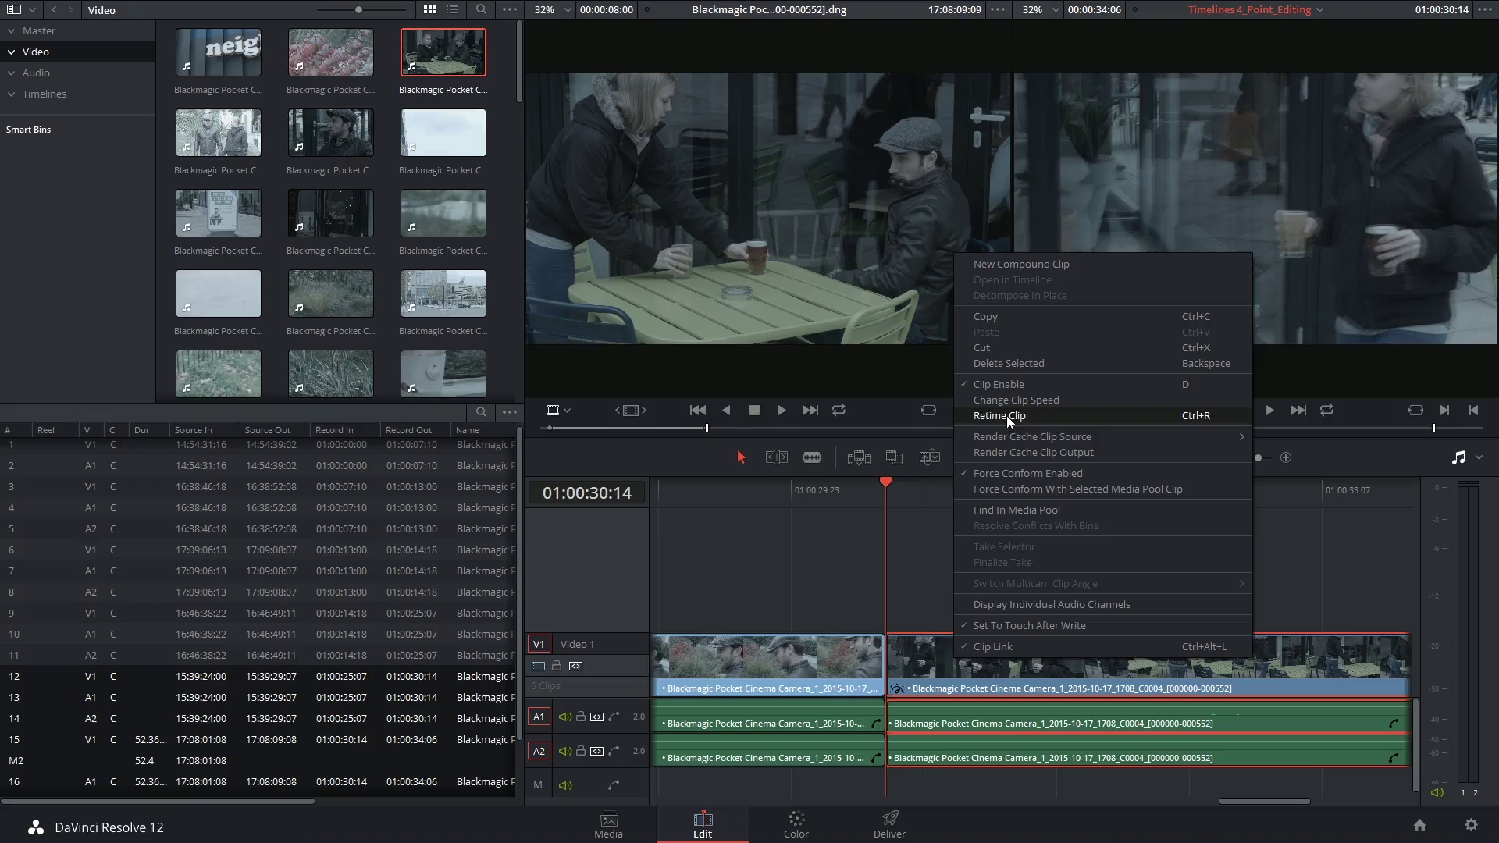
{"action": "left_click", "coordinate": [1079, 414]}
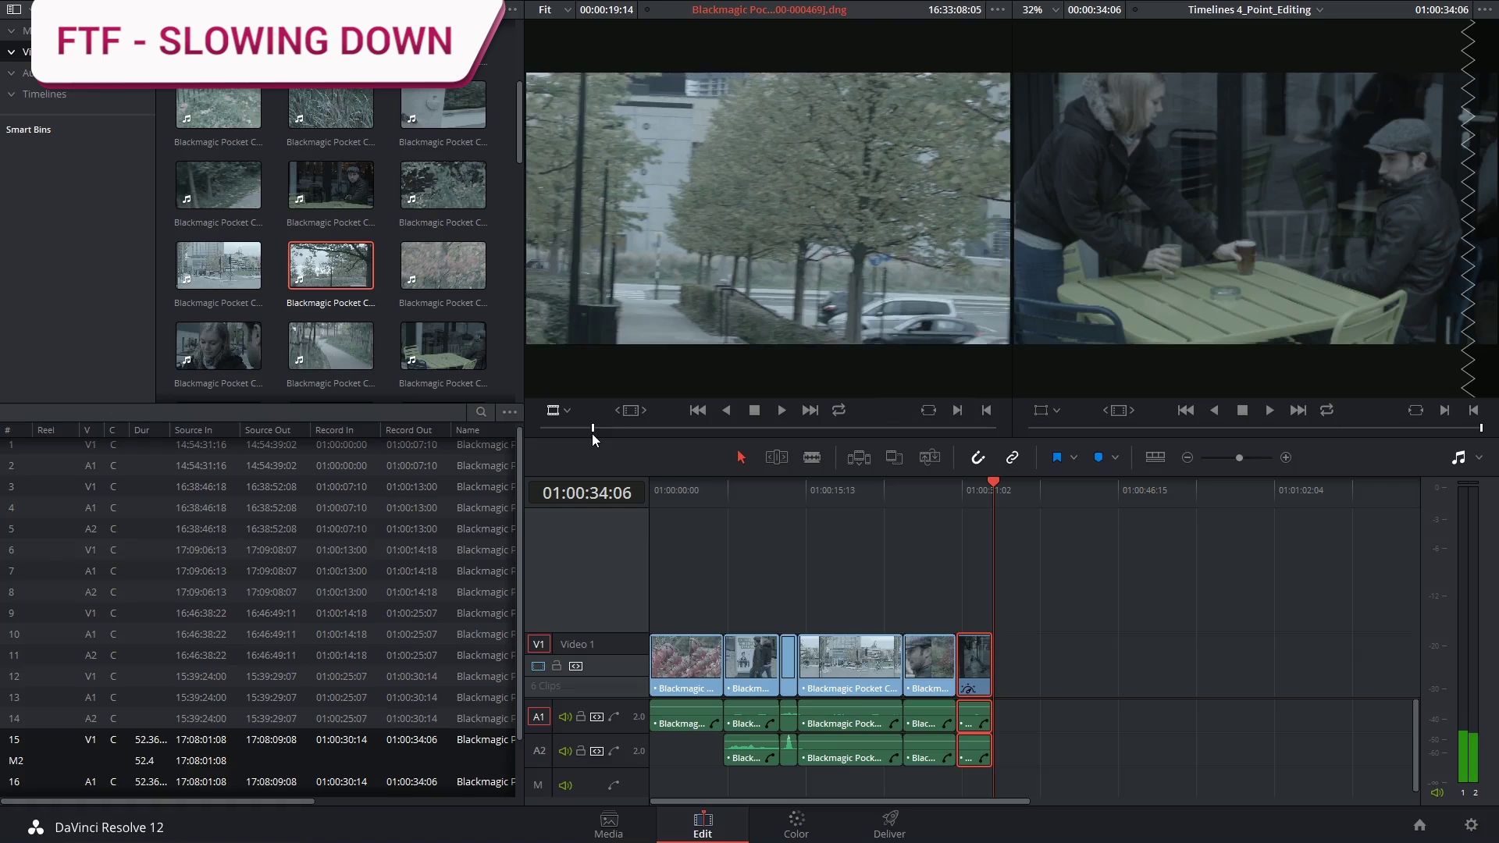
Preview the tree clip, then mark a timeline range from 01:00:34:06 to 01:00:42:20.
{"action": "left_click_drag", "start_coordinate": [605, 431], "coordinate": [688, 448]}
{"action": "left_click", "coordinate": [991, 492]}
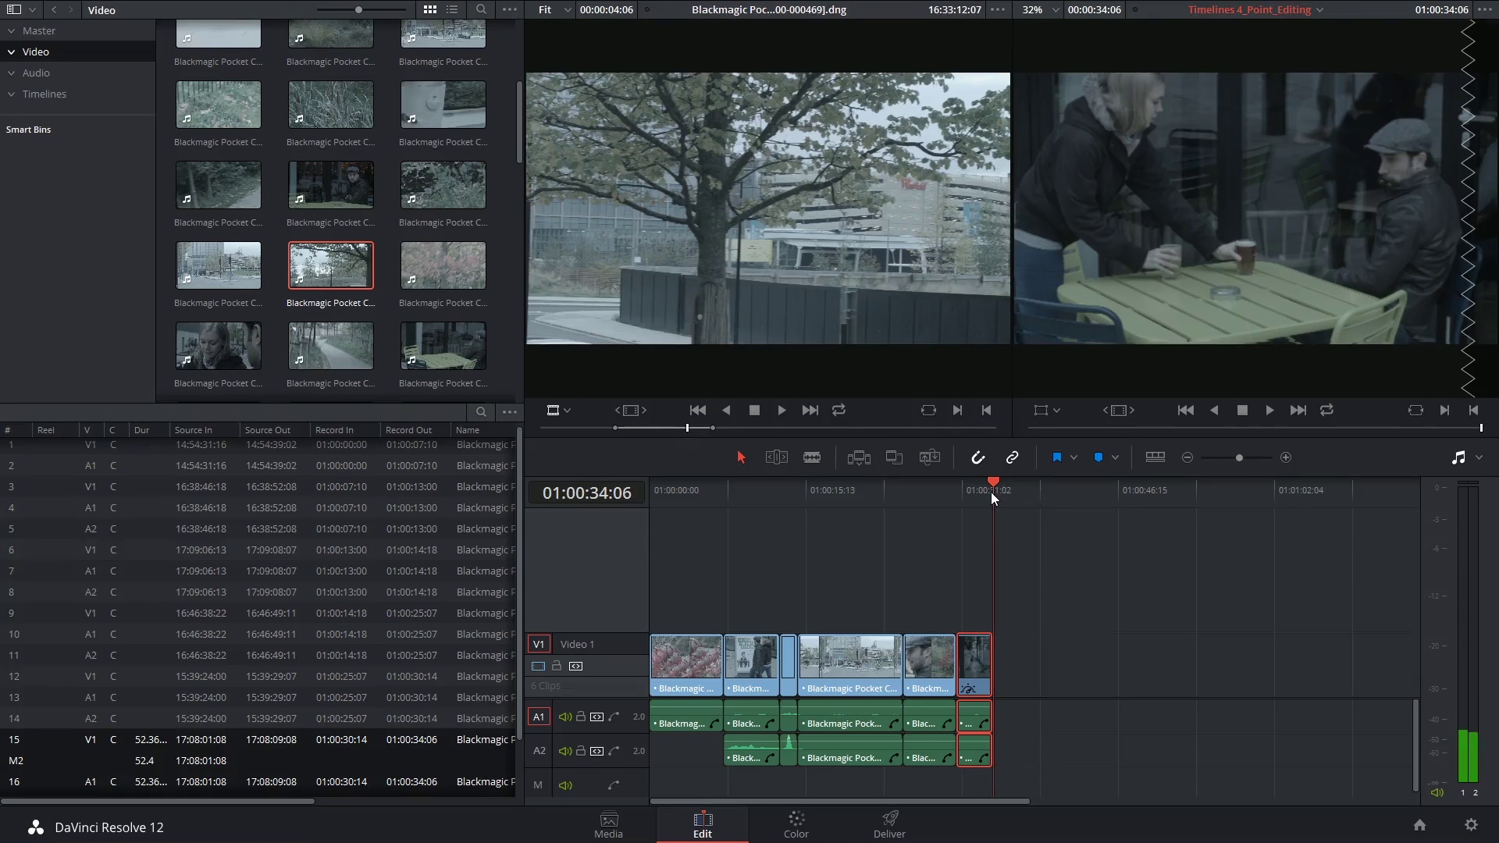
{"action": "key", "text": "i"}
{"action": "left_click_drag", "start_coordinate": [1049, 484], "coordinate": [1141, 494]}
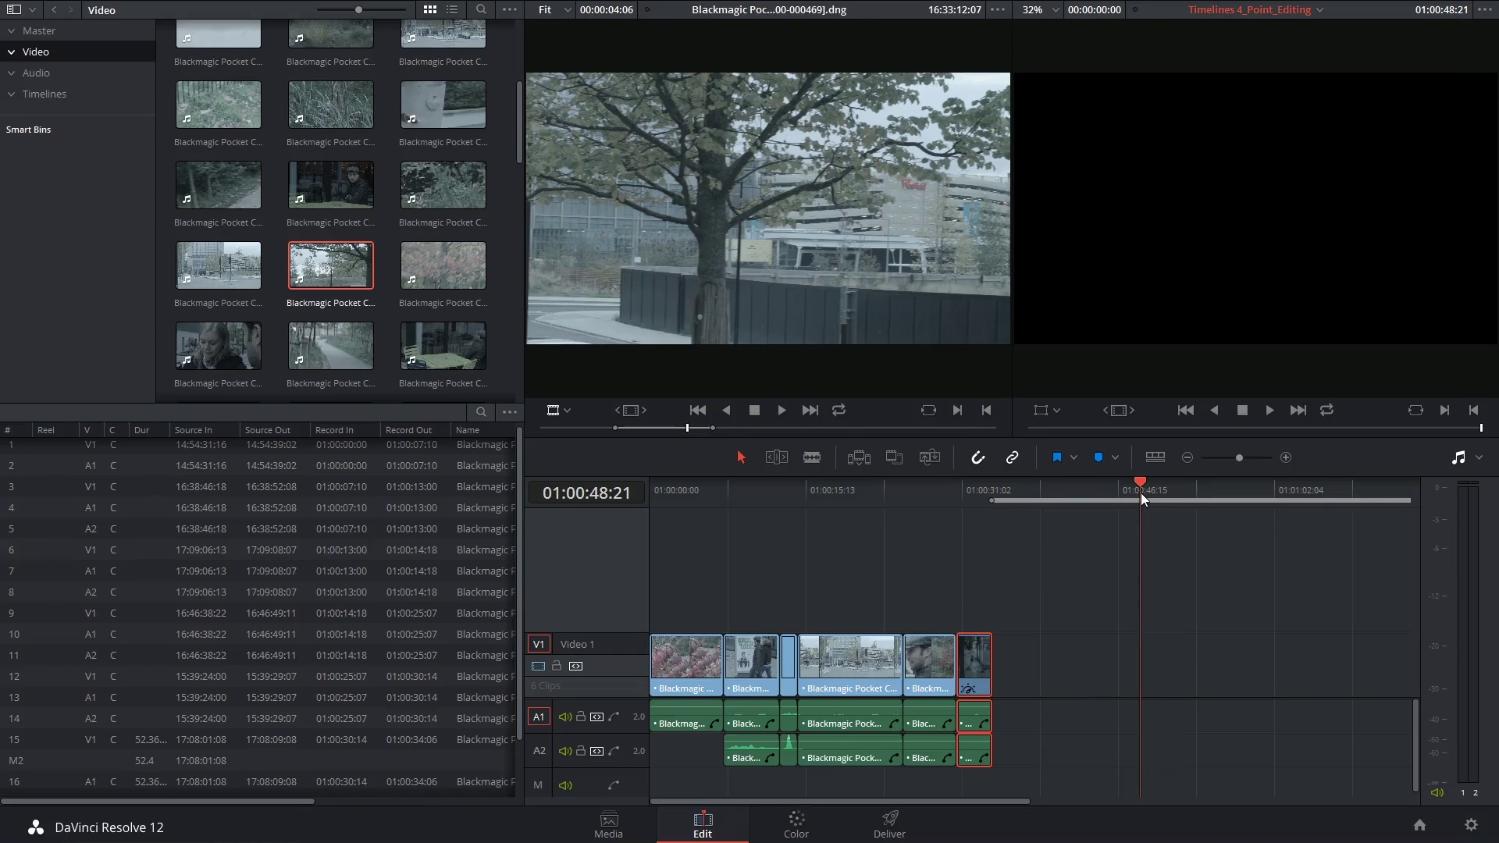
{"action": "key", "text": "o"}
{"action": "key", "text": "shift+i"}
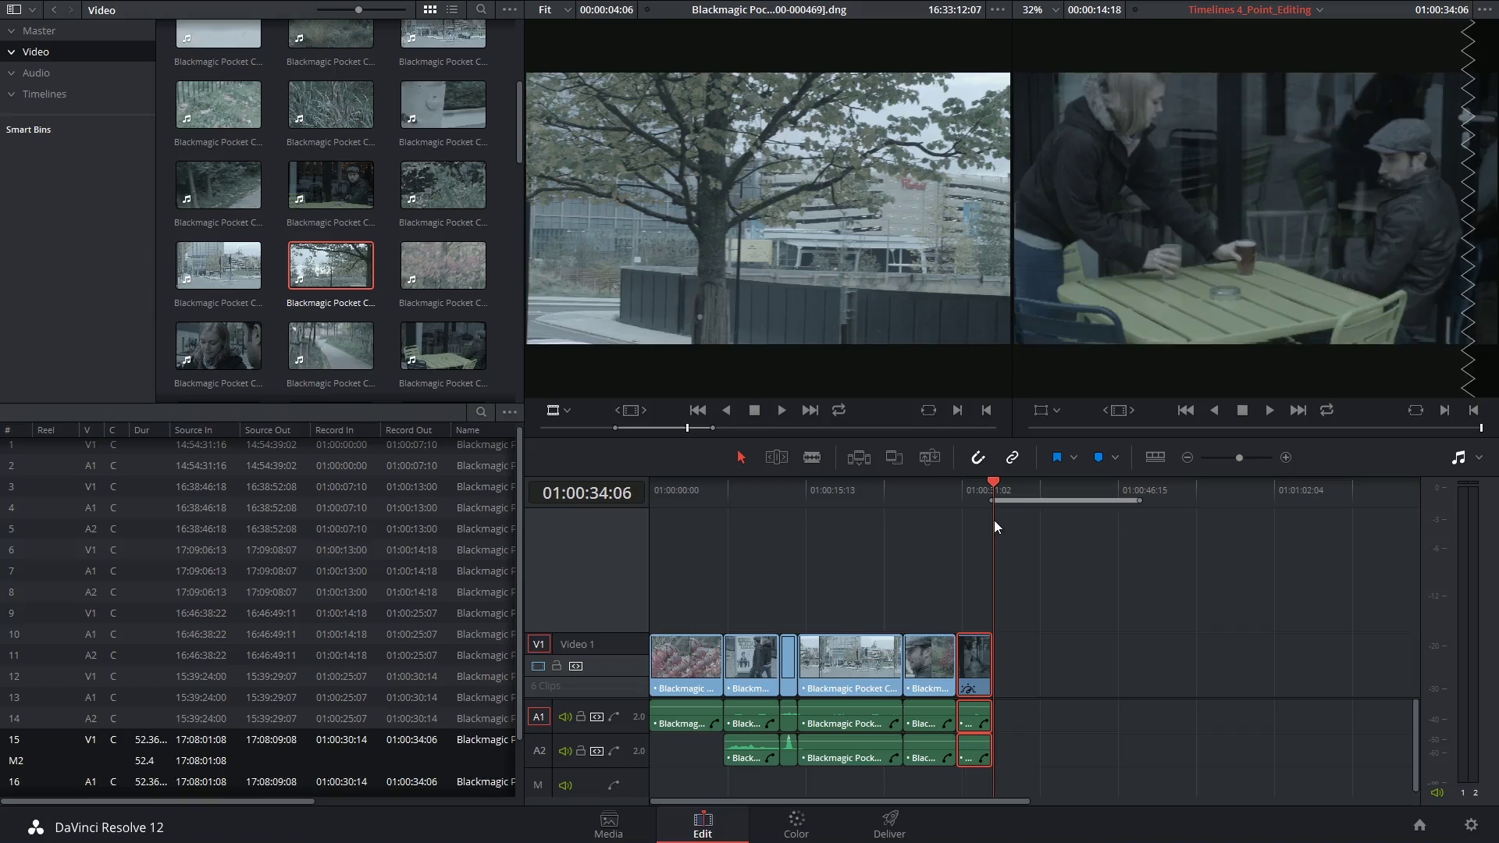
{"action": "left_click_drag", "start_coordinate": [995, 520], "coordinate": [1079, 520]}
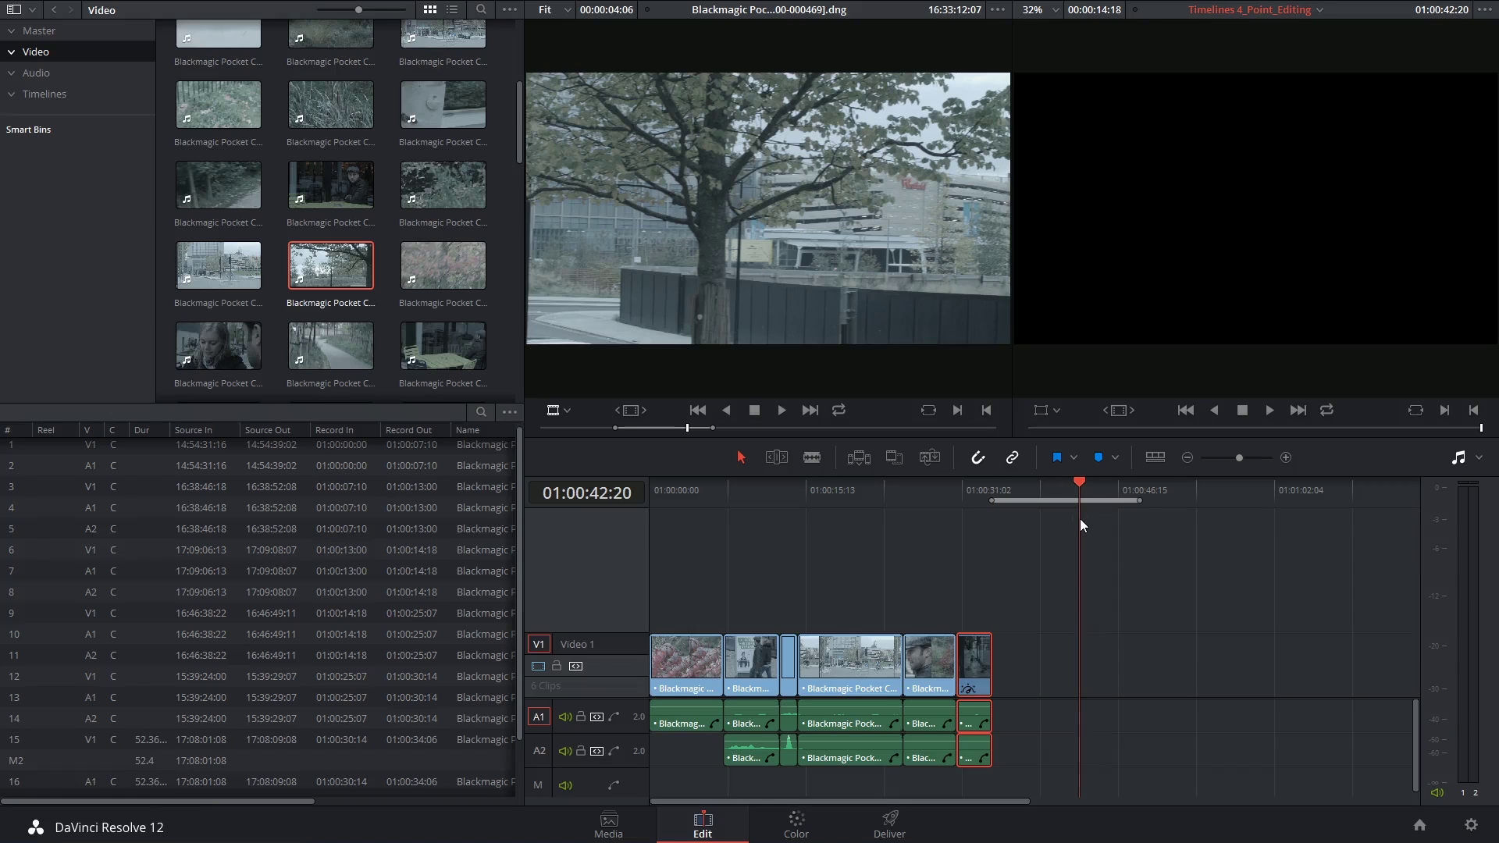
{"action": "key", "text": "o"}
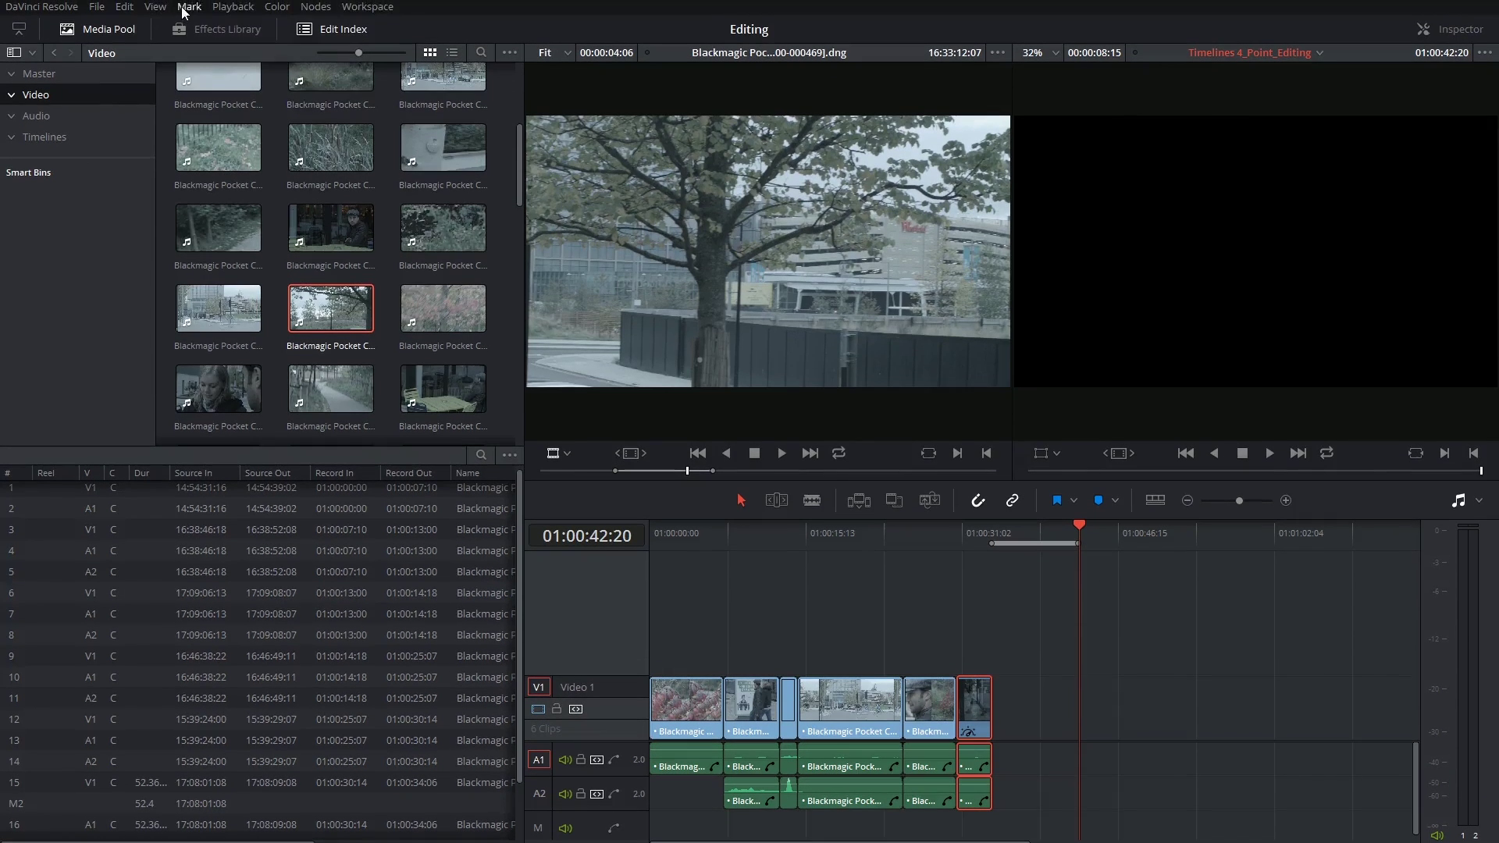
Fit the tree clip into the marked range with Edit > Insert/Overwrite Action > Fit To Fill.
{"action": "left_click", "coordinate": [125, 5]}
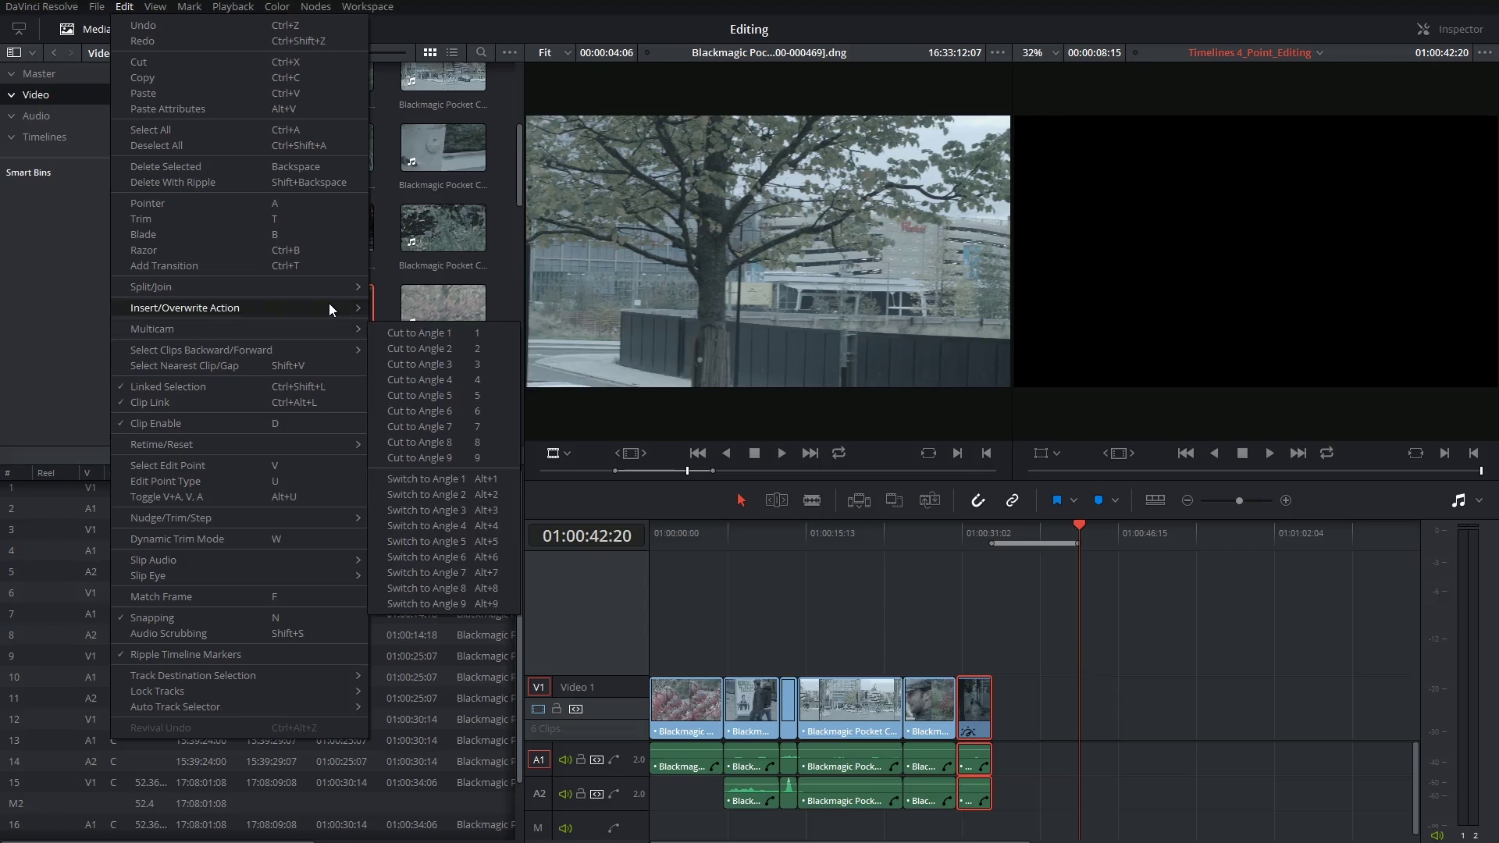
{"action": "mouse_move", "coordinate": [330, 305]}
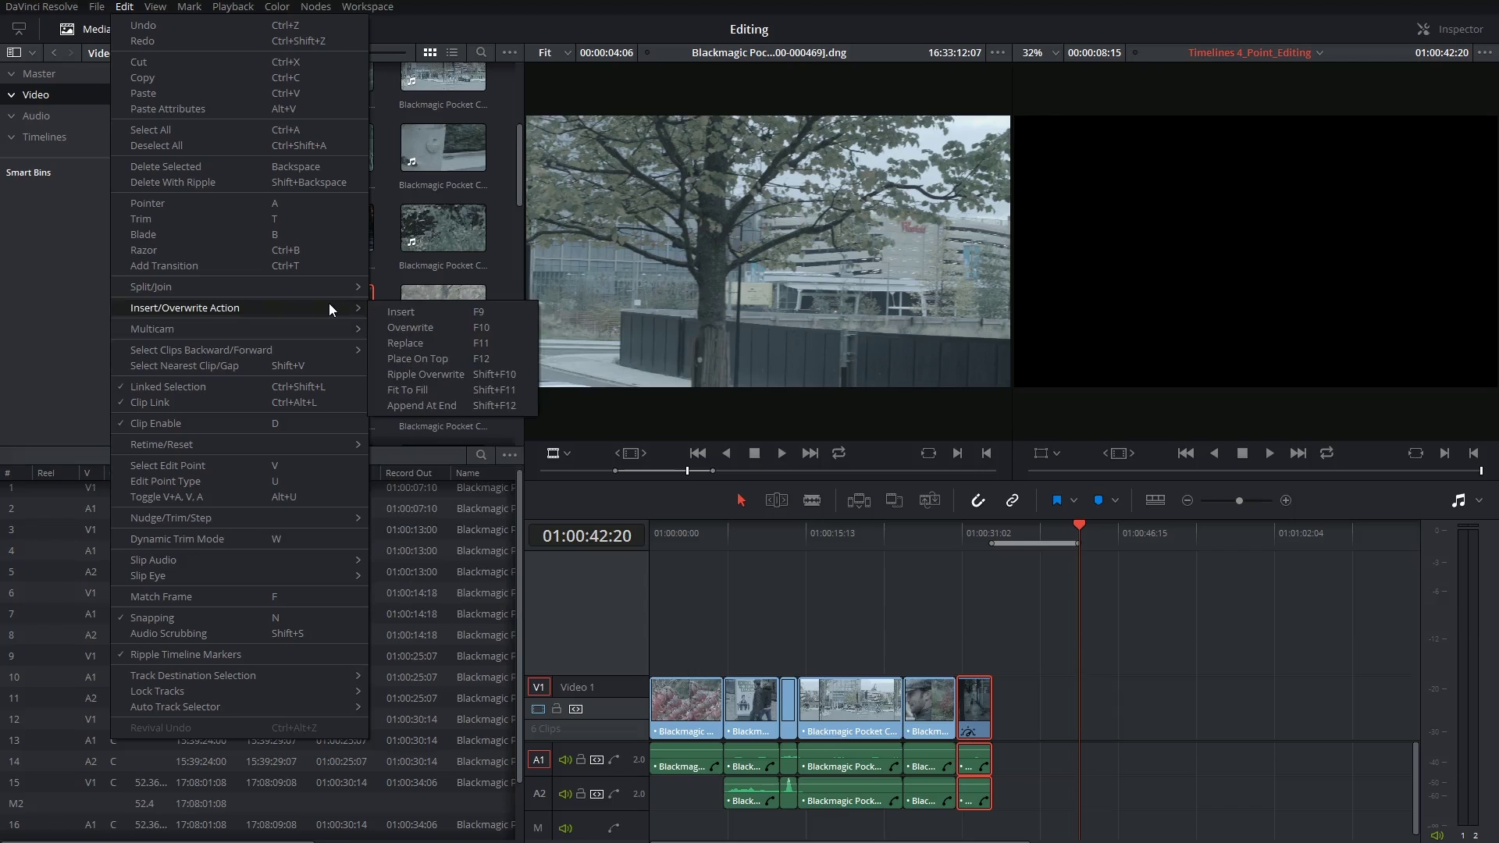
{"action": "left_click", "coordinate": [435, 390]}
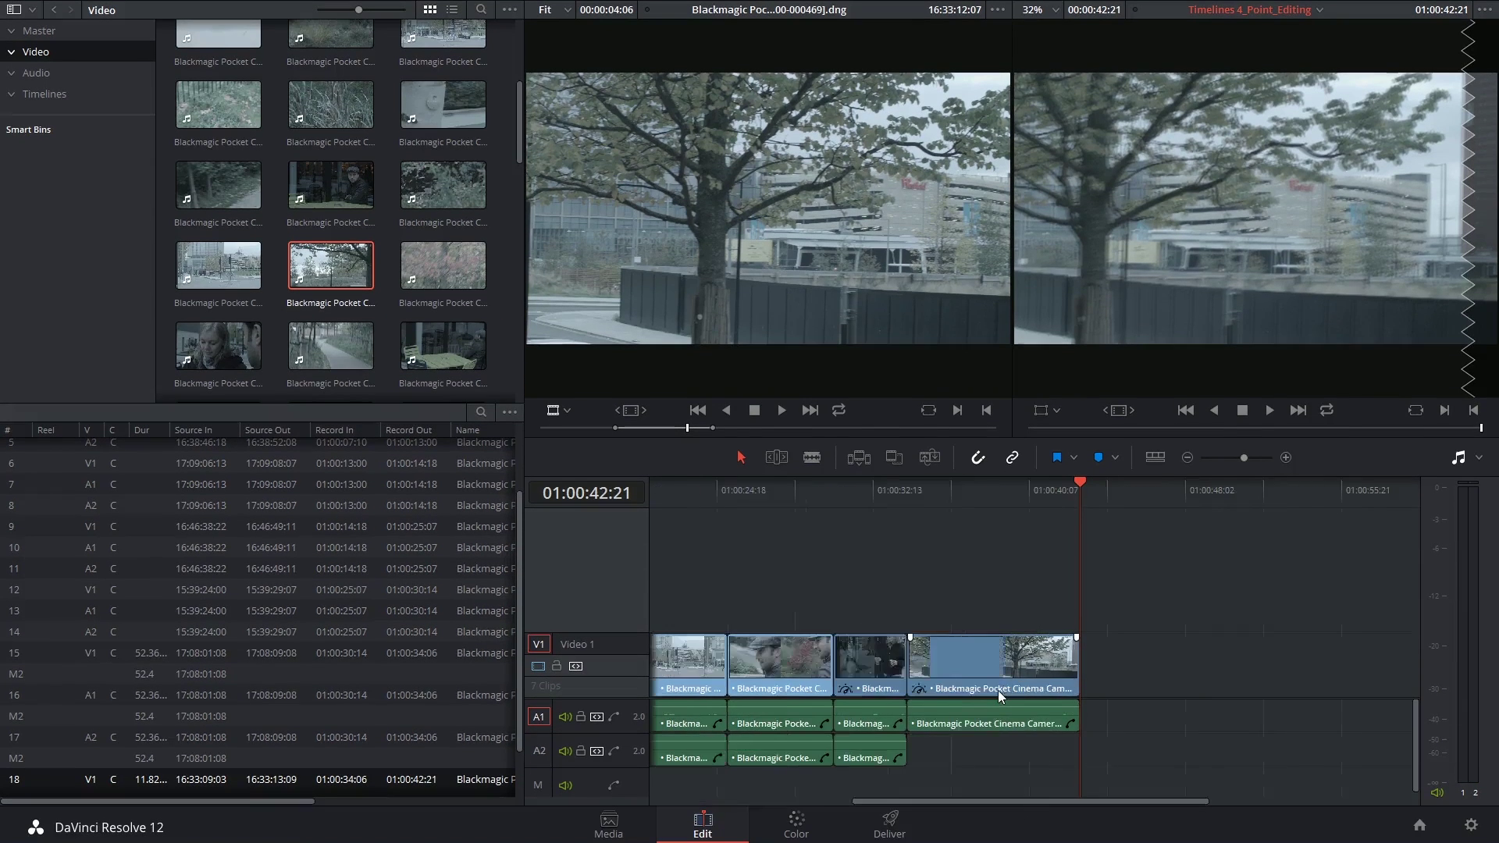
Zoom in, play the stretched tree clip from its start, then select it with its audio.
{"action": "key", "text": "ctrl+equal"}
{"action": "key", "text": "Up"}
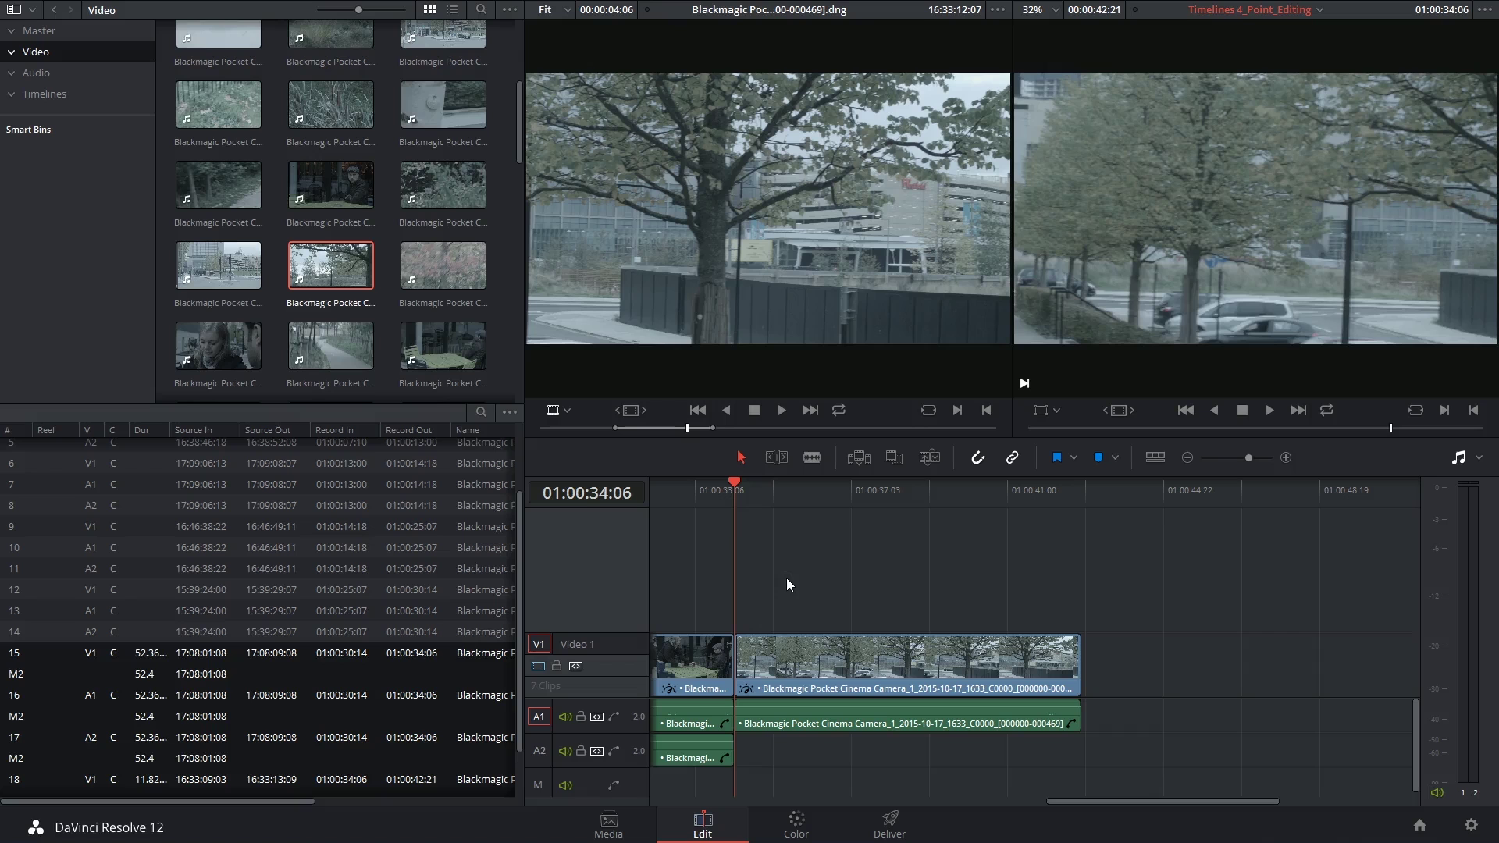
{"action": "key", "text": "space"}
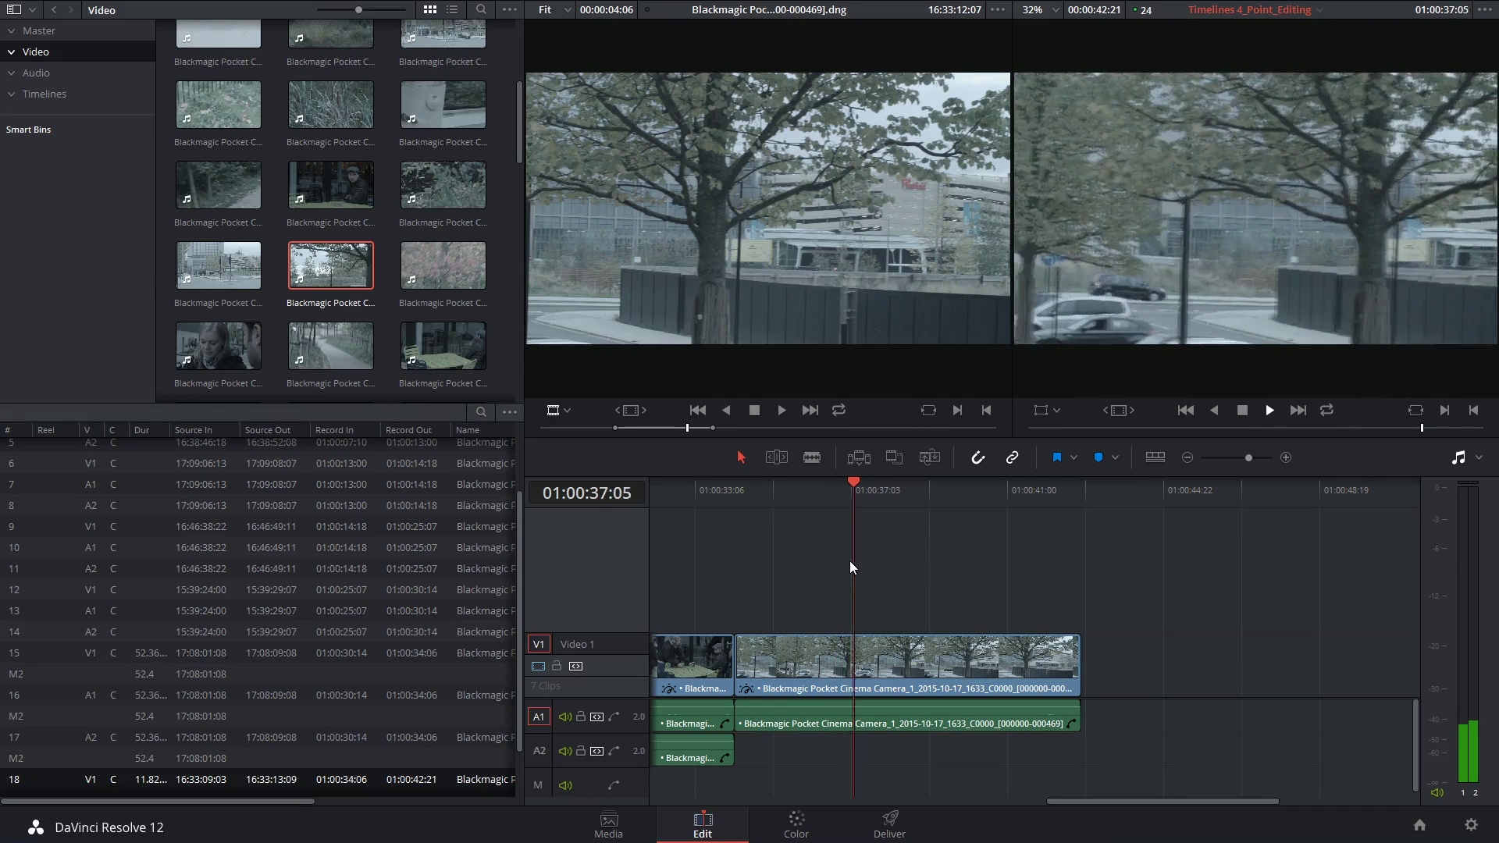
{"action": "key", "text": "space"}
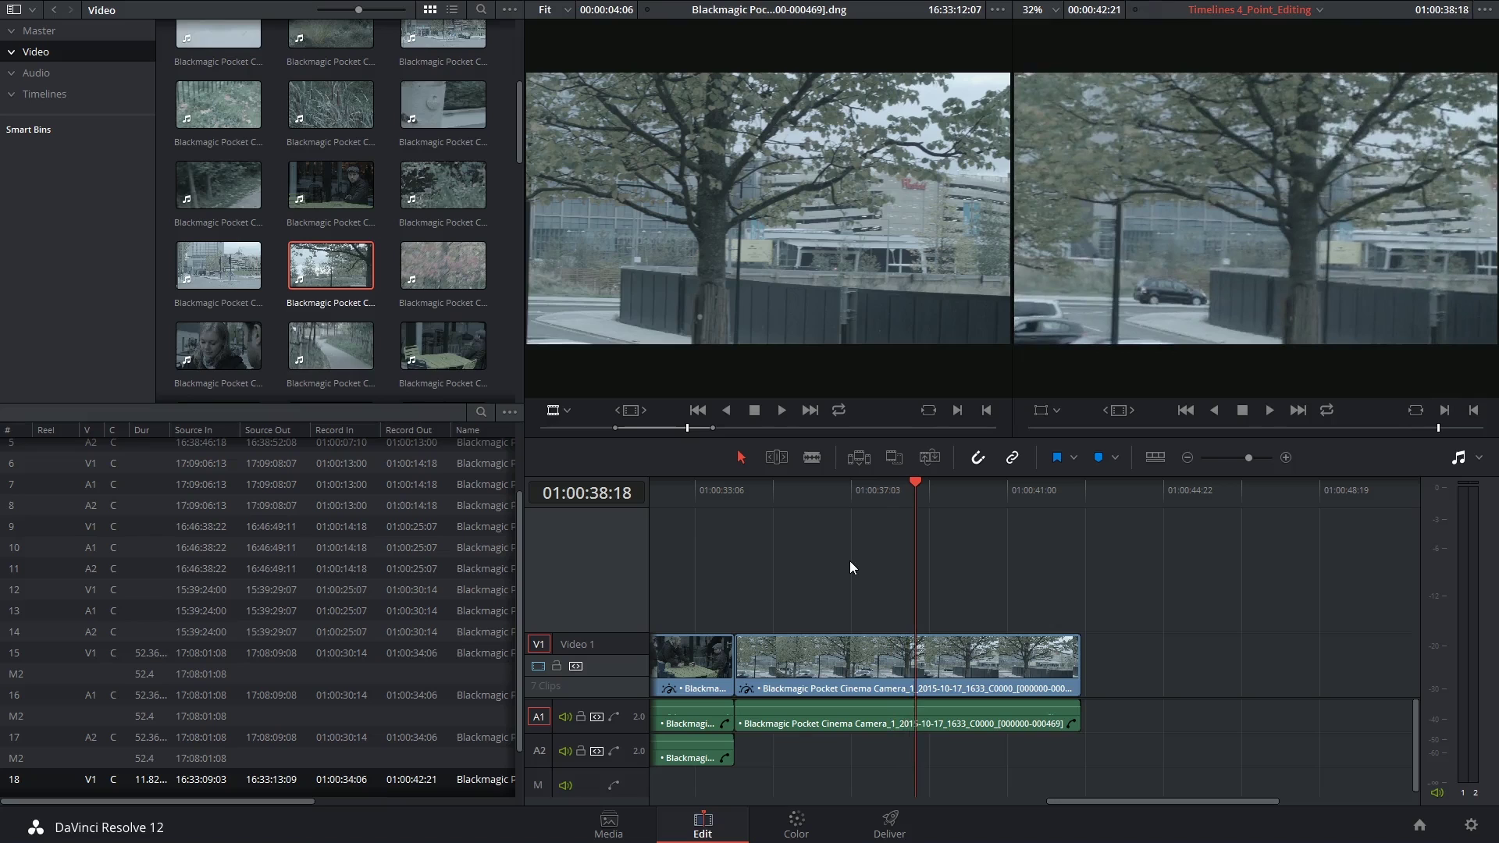
{"action": "left_click", "coordinate": [884, 653]}
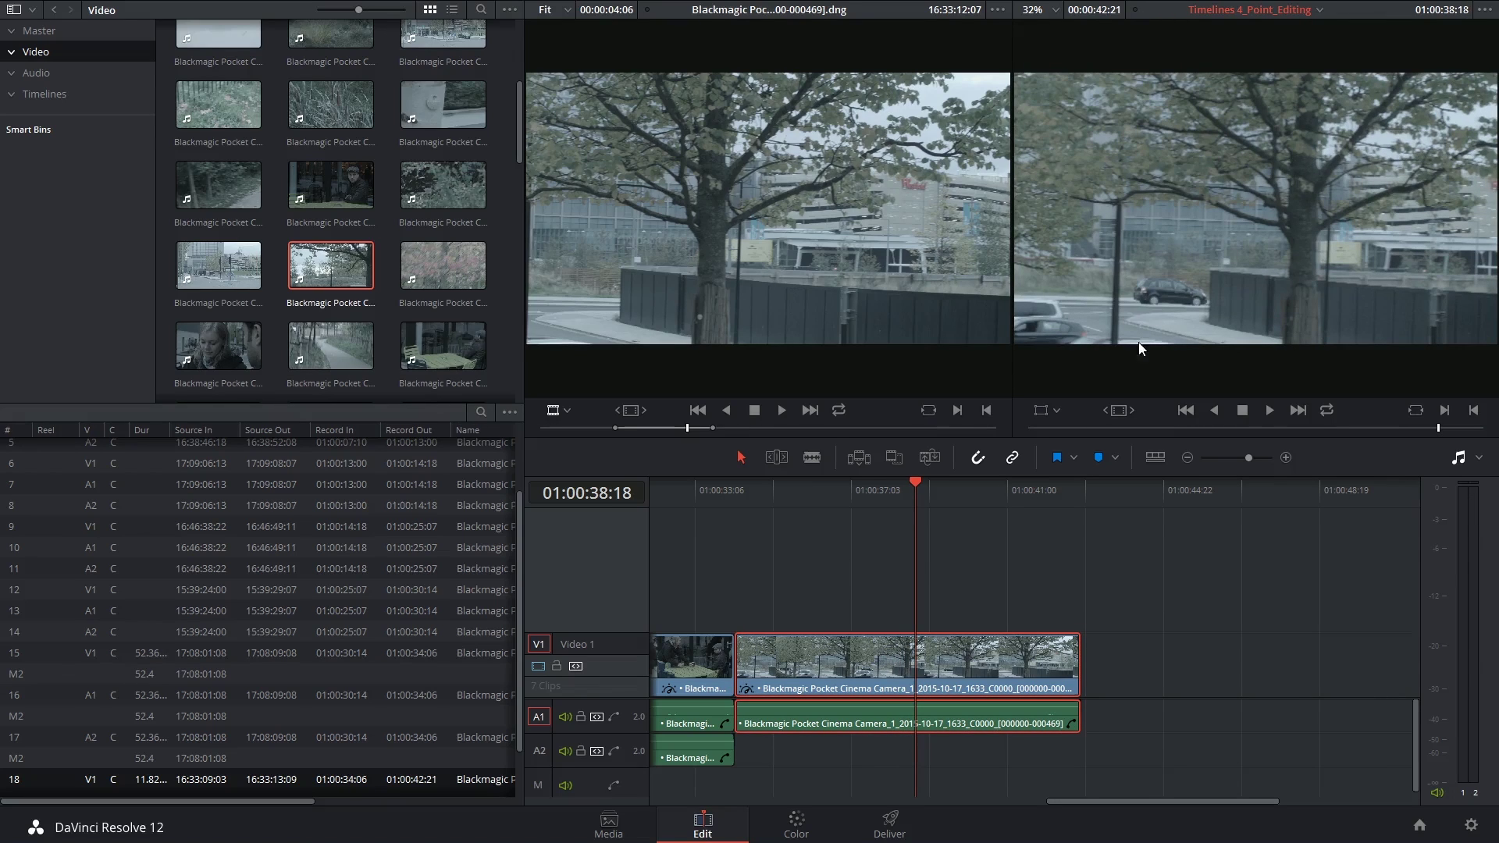
Set the tree clip's Retime Process to Optical Flow in the Inspector, then park at 01:00:18:19.
{"action": "left_click", "coordinate": [1487, 11]}
{"action": "left_click", "coordinate": [1487, 10]}
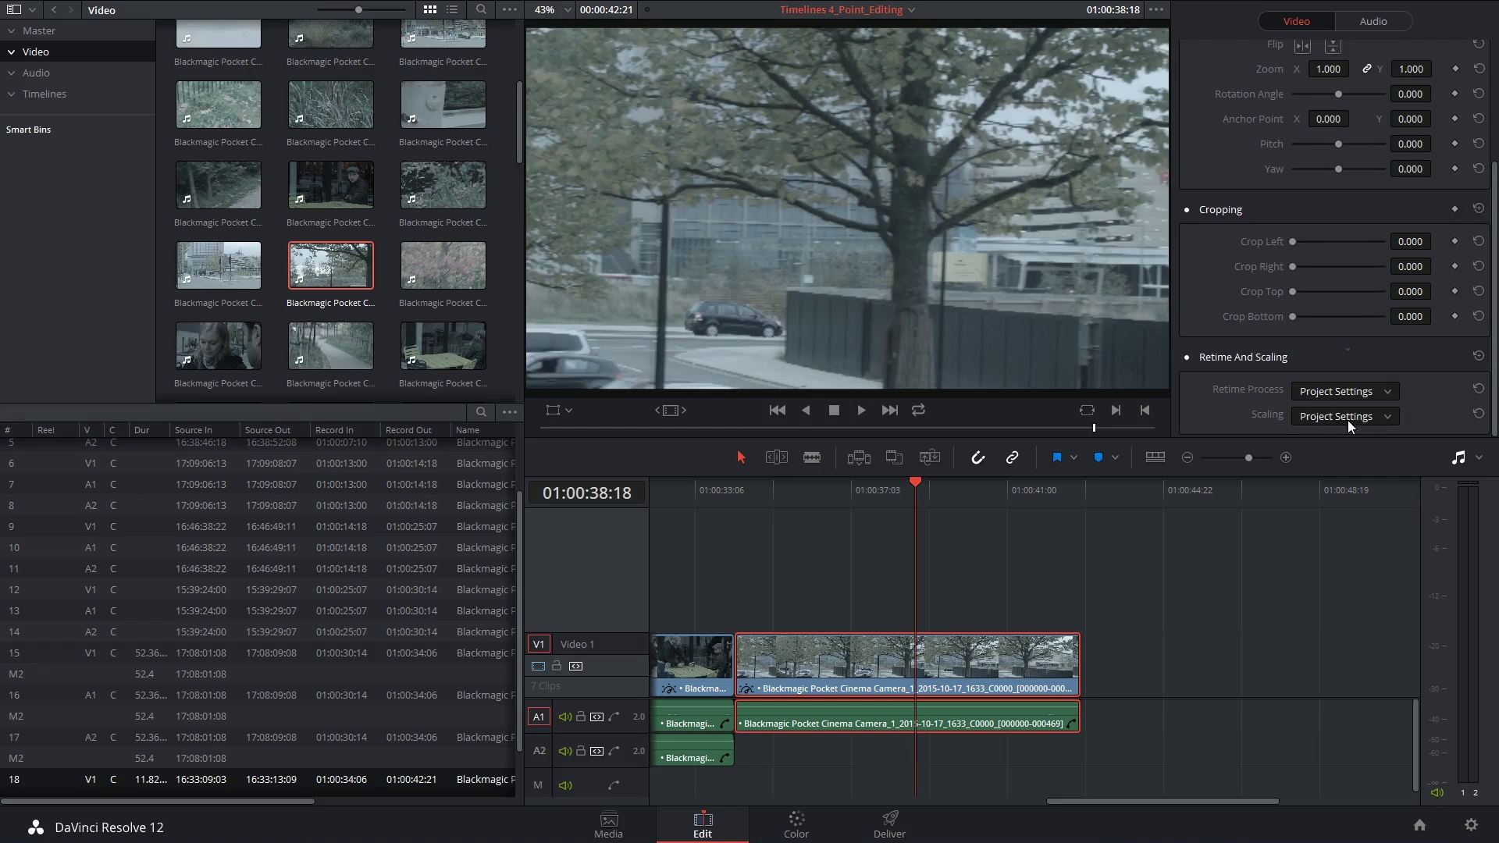
{"action": "left_click", "coordinate": [1327, 391]}
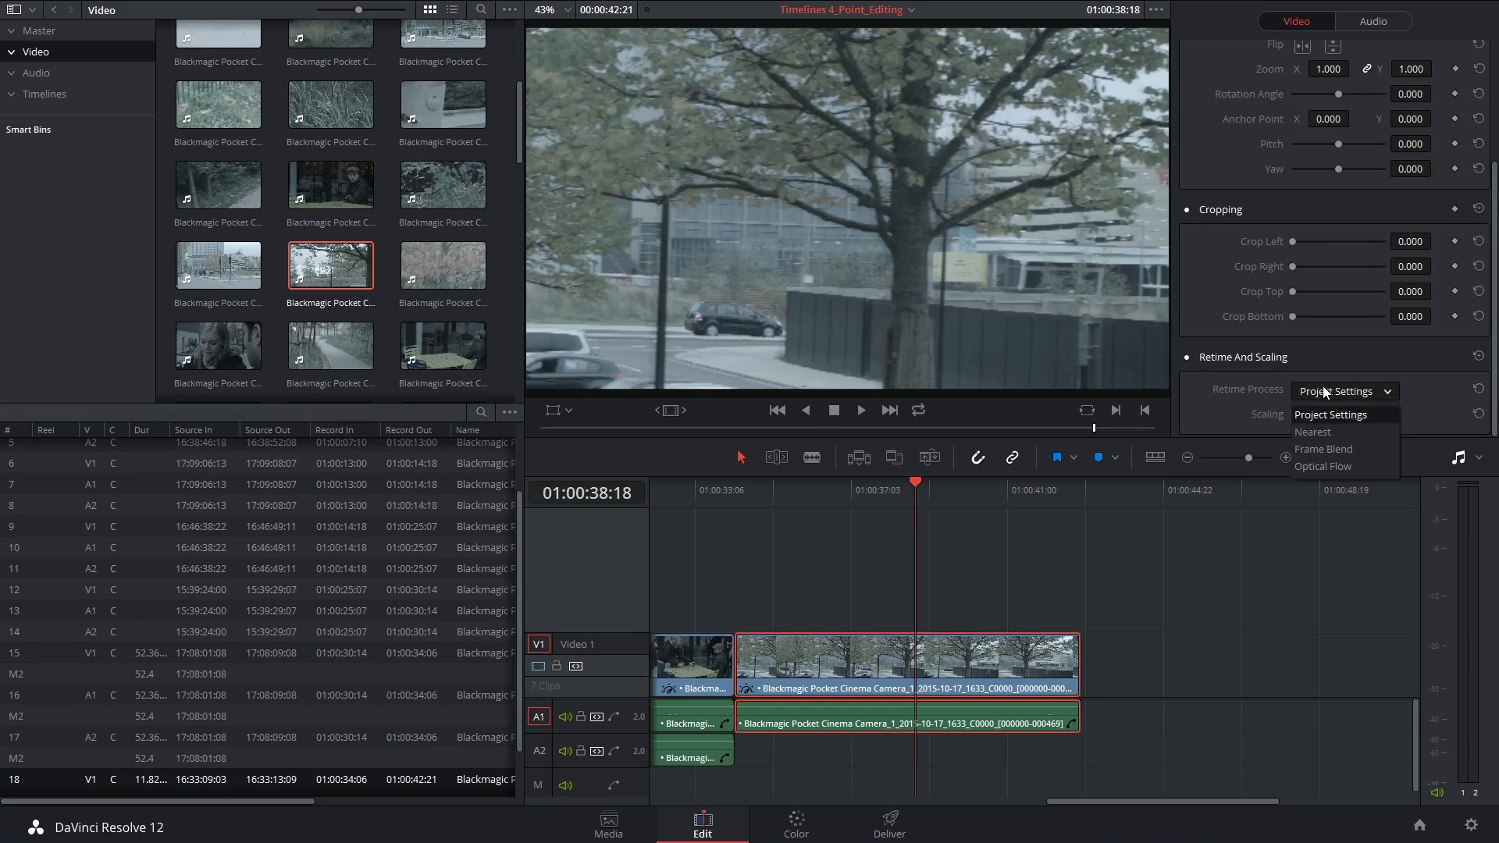
{"action": "left_click", "coordinate": [1321, 468]}
{"action": "left_click", "coordinate": [773, 493]}
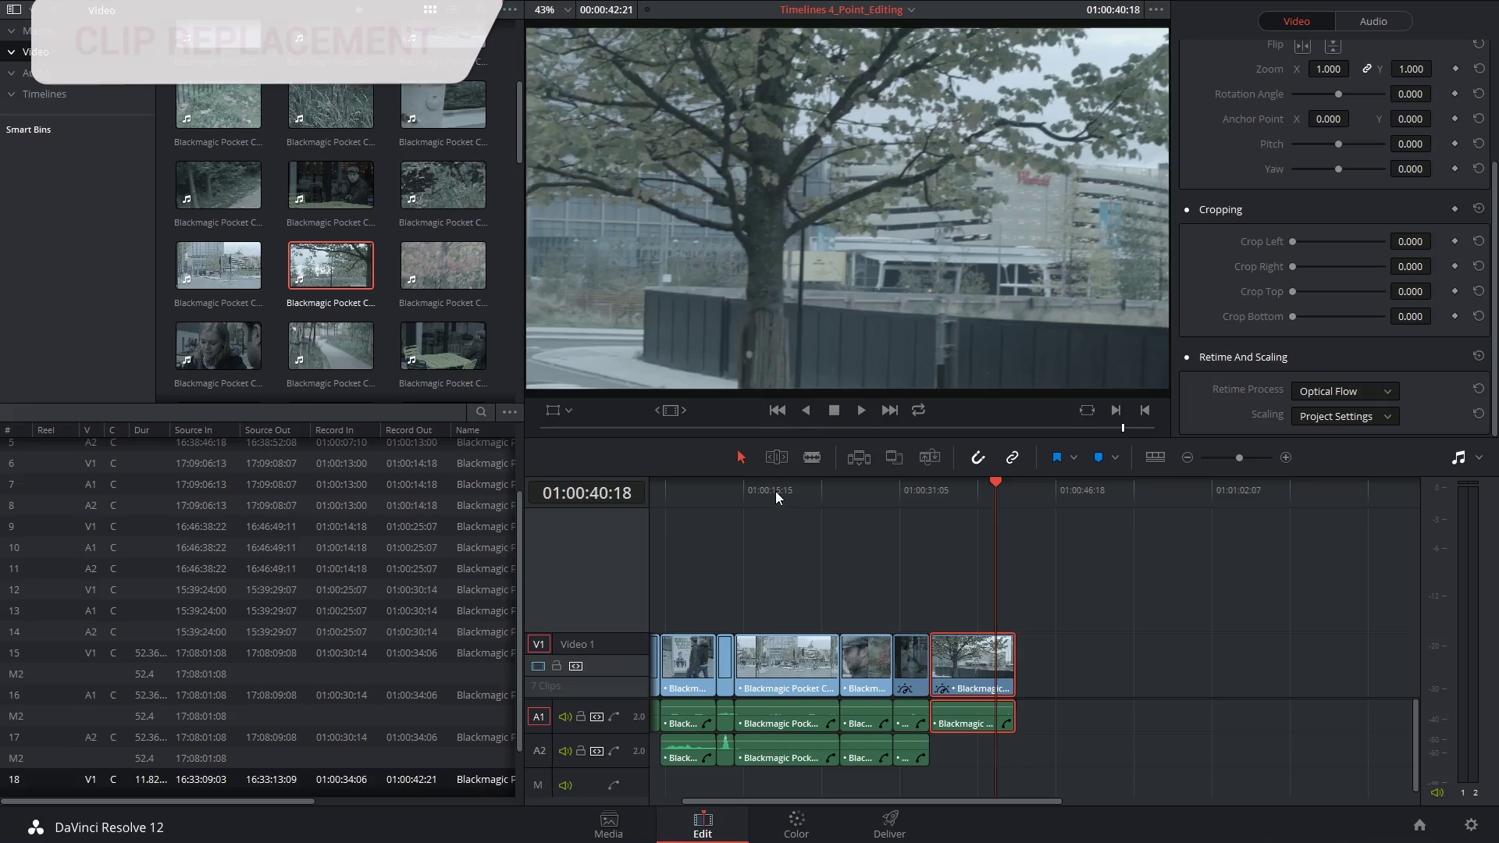
{"action": "left_click", "coordinate": [775, 489]}
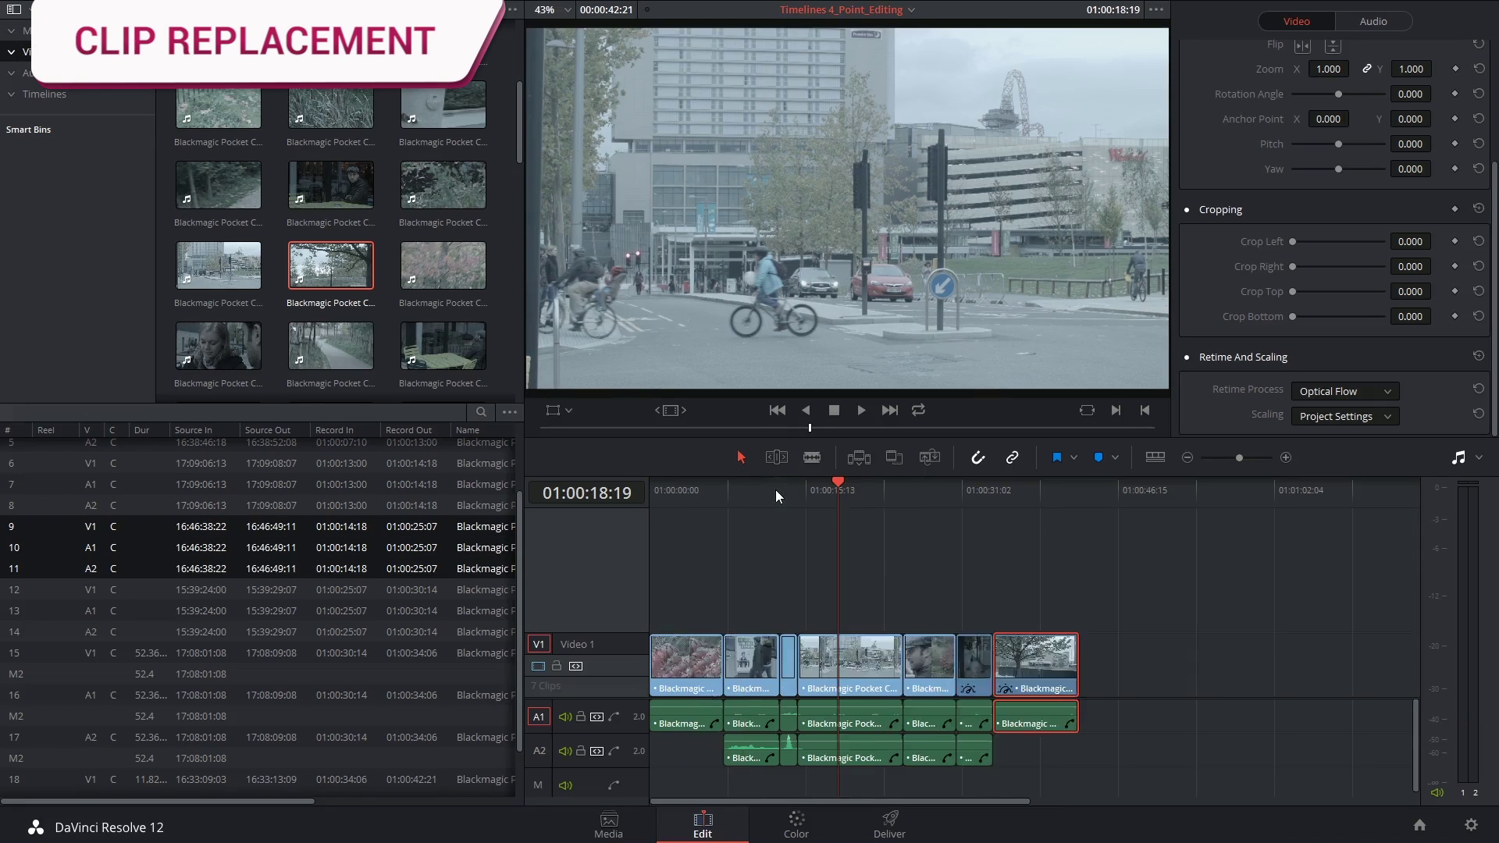
Park the playhead on the short clip at 01:00:13:00 and mark it with X.
{"action": "key", "text": "ctrl+equal"}
{"action": "left_click", "coordinate": [943, 491]}
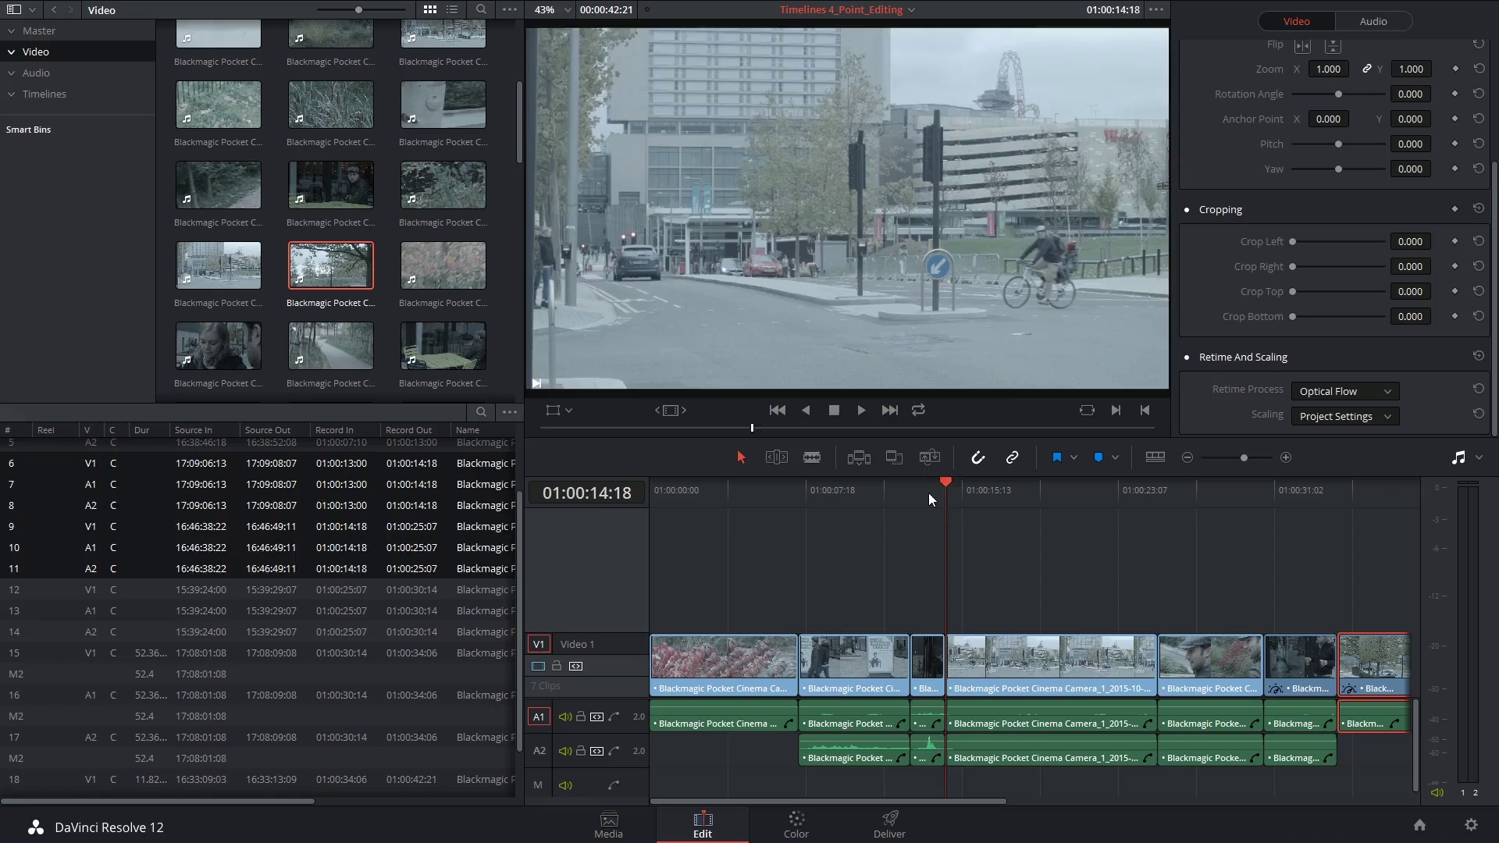
{"action": "left_click", "coordinate": [929, 494]}
{"action": "left_click", "coordinate": [917, 501]}
{"action": "left_click", "coordinate": [935, 492]}
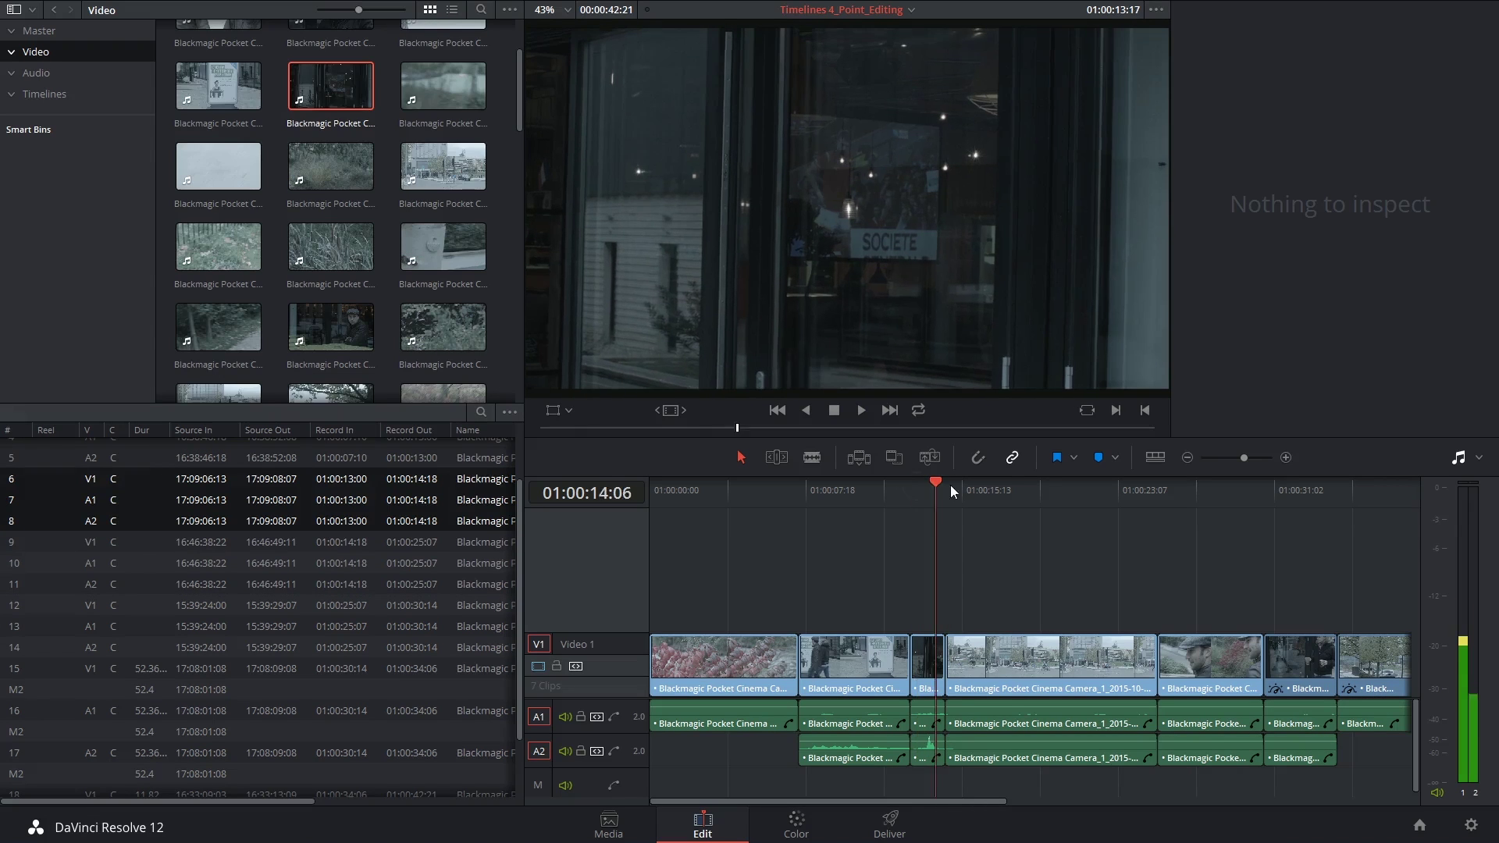
{"action": "mouse_move", "coordinate": [951, 486]}
{"action": "left_mouse_down"}
{"action": "mouse_move", "coordinate": [1038, 495]}
{"action": "mouse_move", "coordinate": [929, 506]}
{"action": "left_mouse_up"}
{"action": "key", "text": "x"}
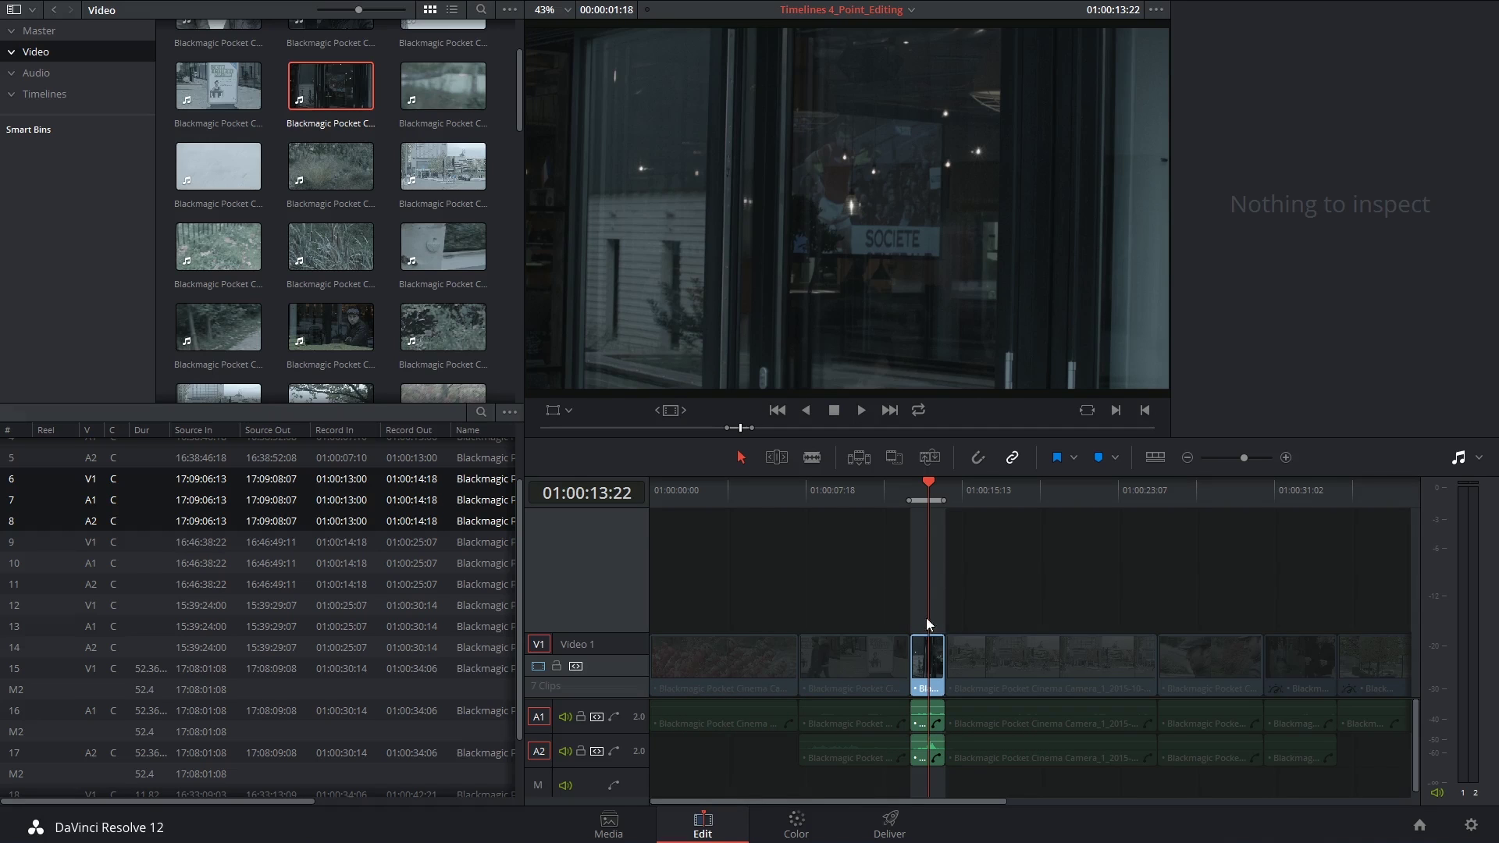
Overwrite the marked short clip with the grassy stream shot and scrub to review it.
{"action": "double_click", "coordinate": [336, 245]}
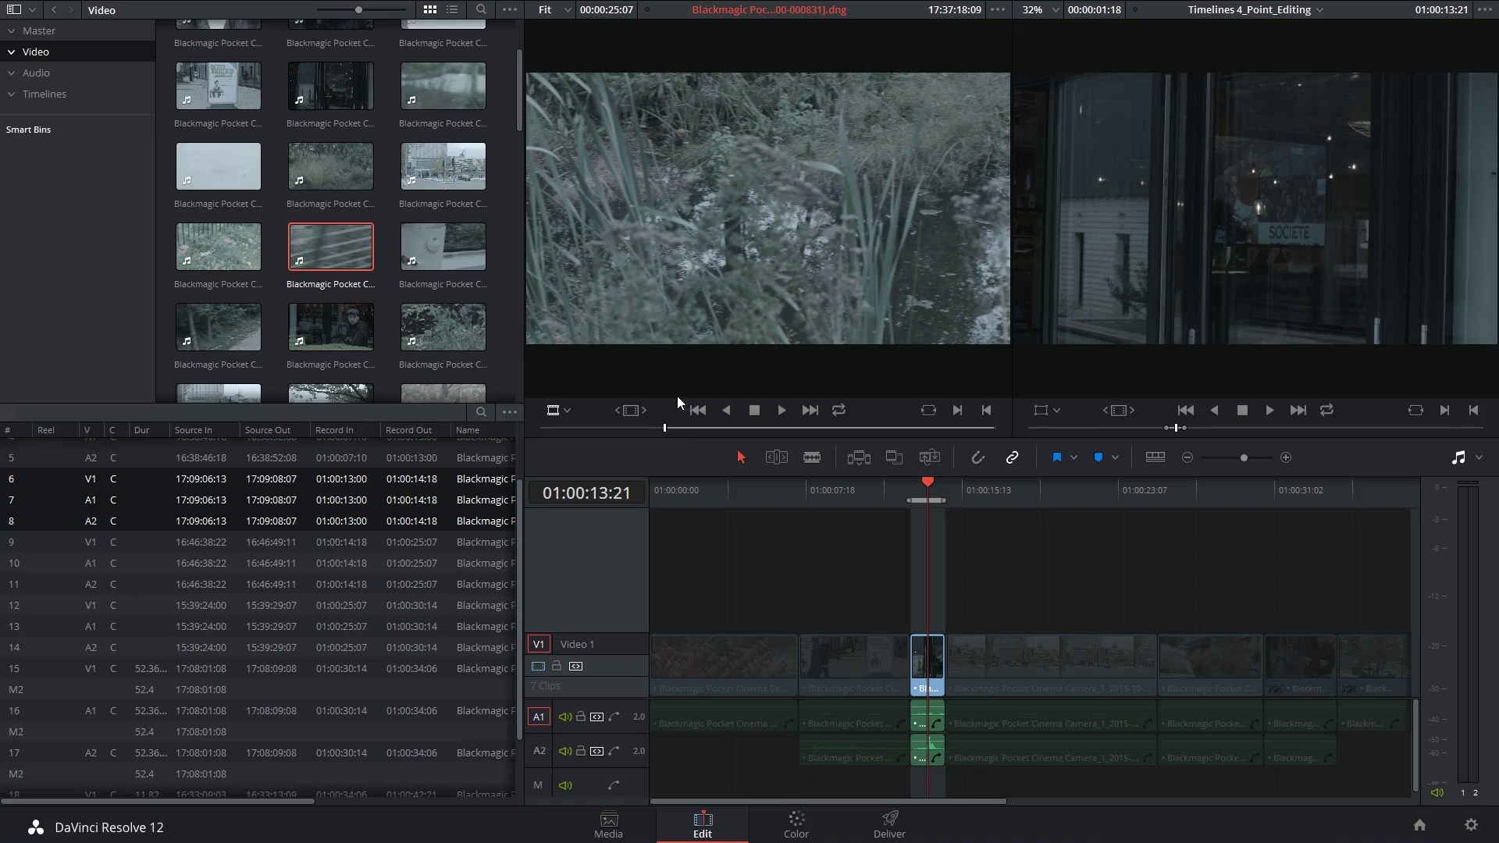
{"action": "left_click", "coordinate": [894, 458]}
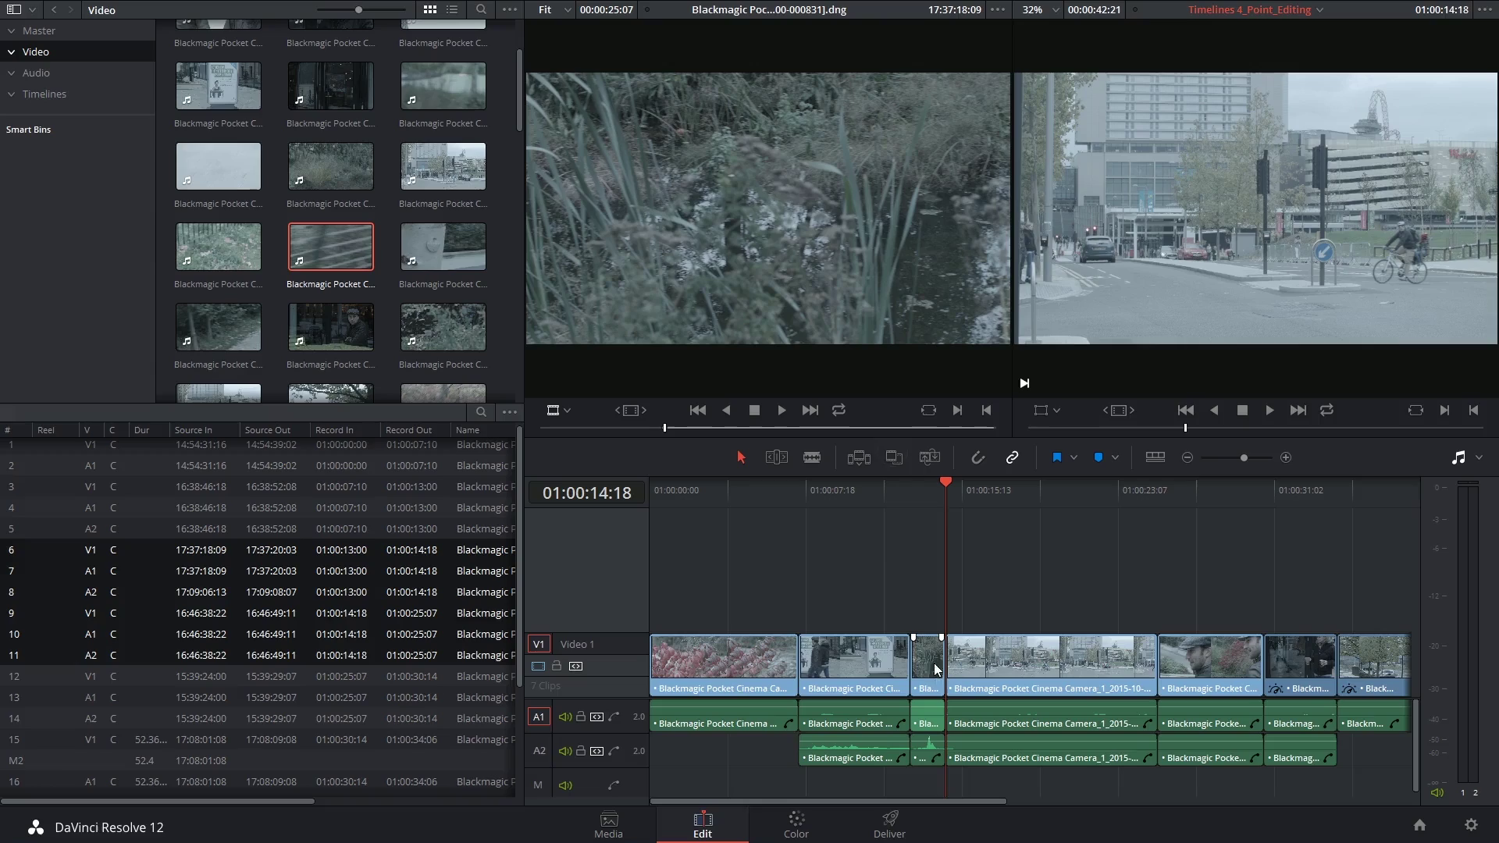
{"action": "left_click_drag", "start_coordinate": [944, 492], "coordinate": [924, 499]}
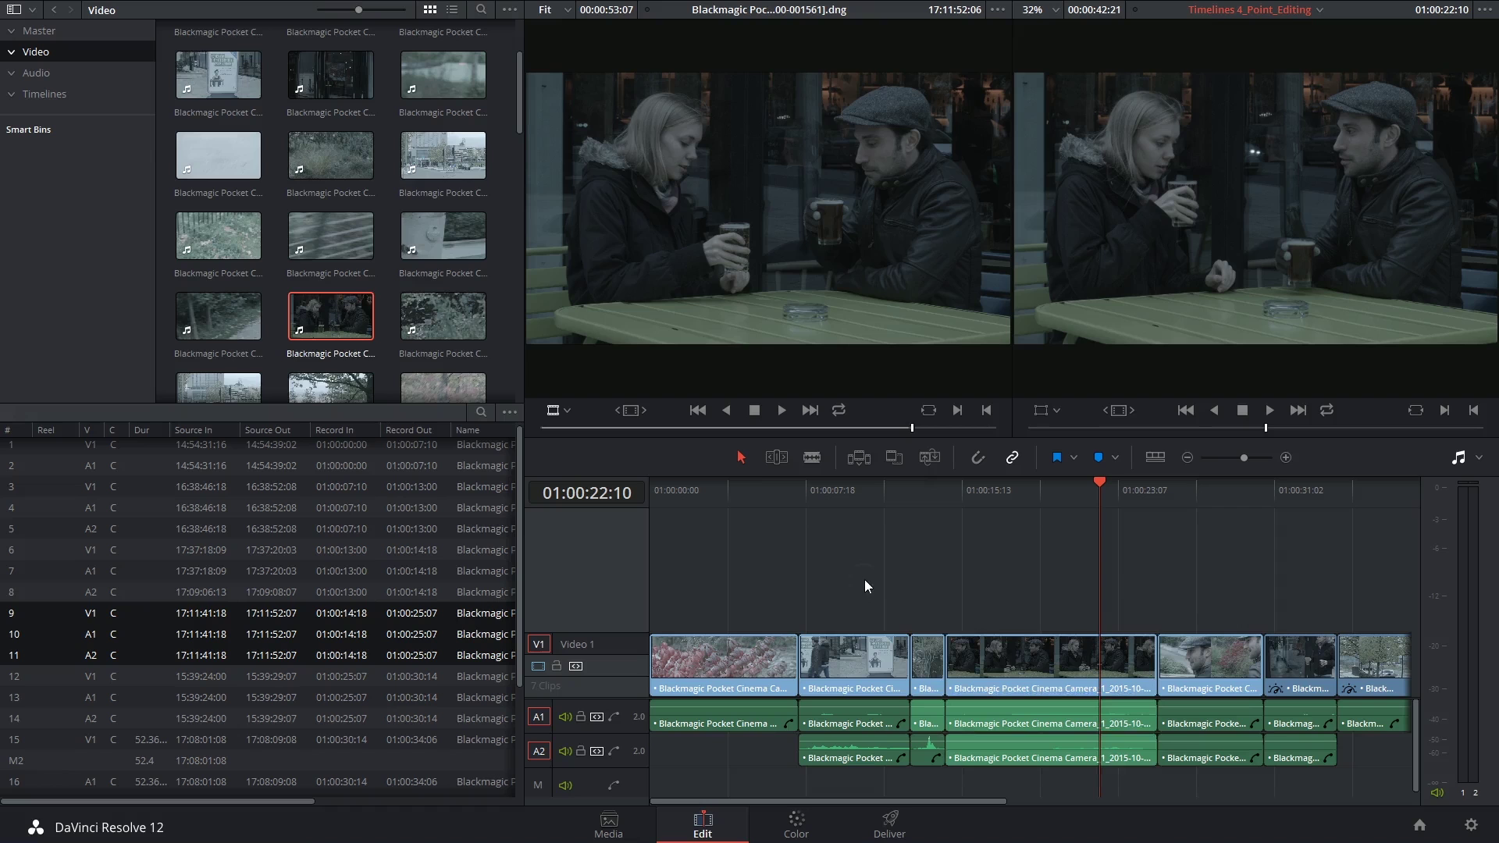
Select clips two through four and mark their range, 01:00:07:10 to 01:00:25:07.
{"action": "left_click_drag", "start_coordinate": [866, 598], "coordinate": [996, 762]}
{"action": "left_click", "coordinate": [965, 486]}
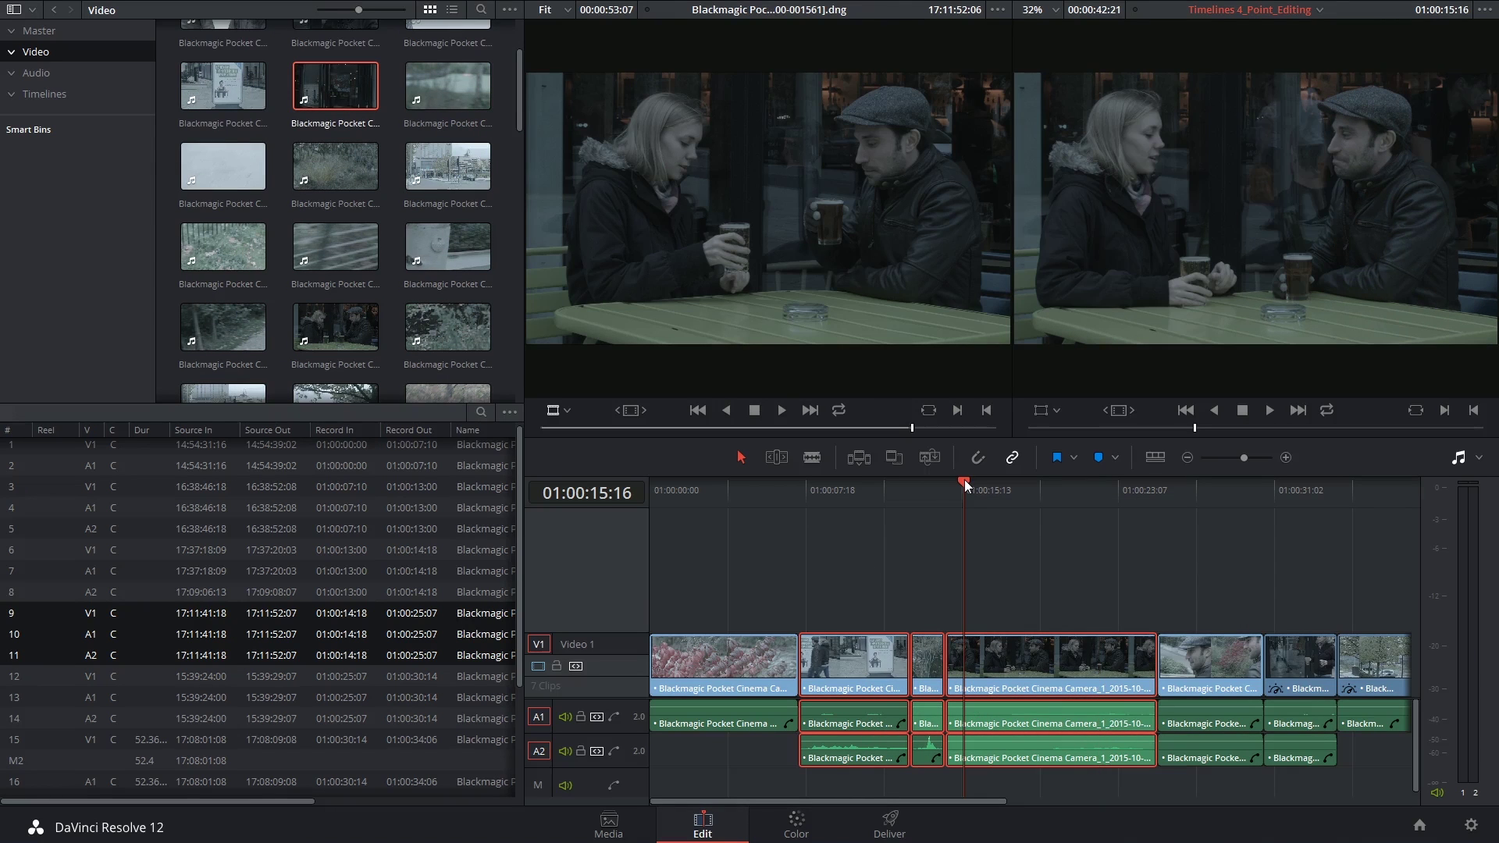
{"action": "key", "text": "shift+a"}
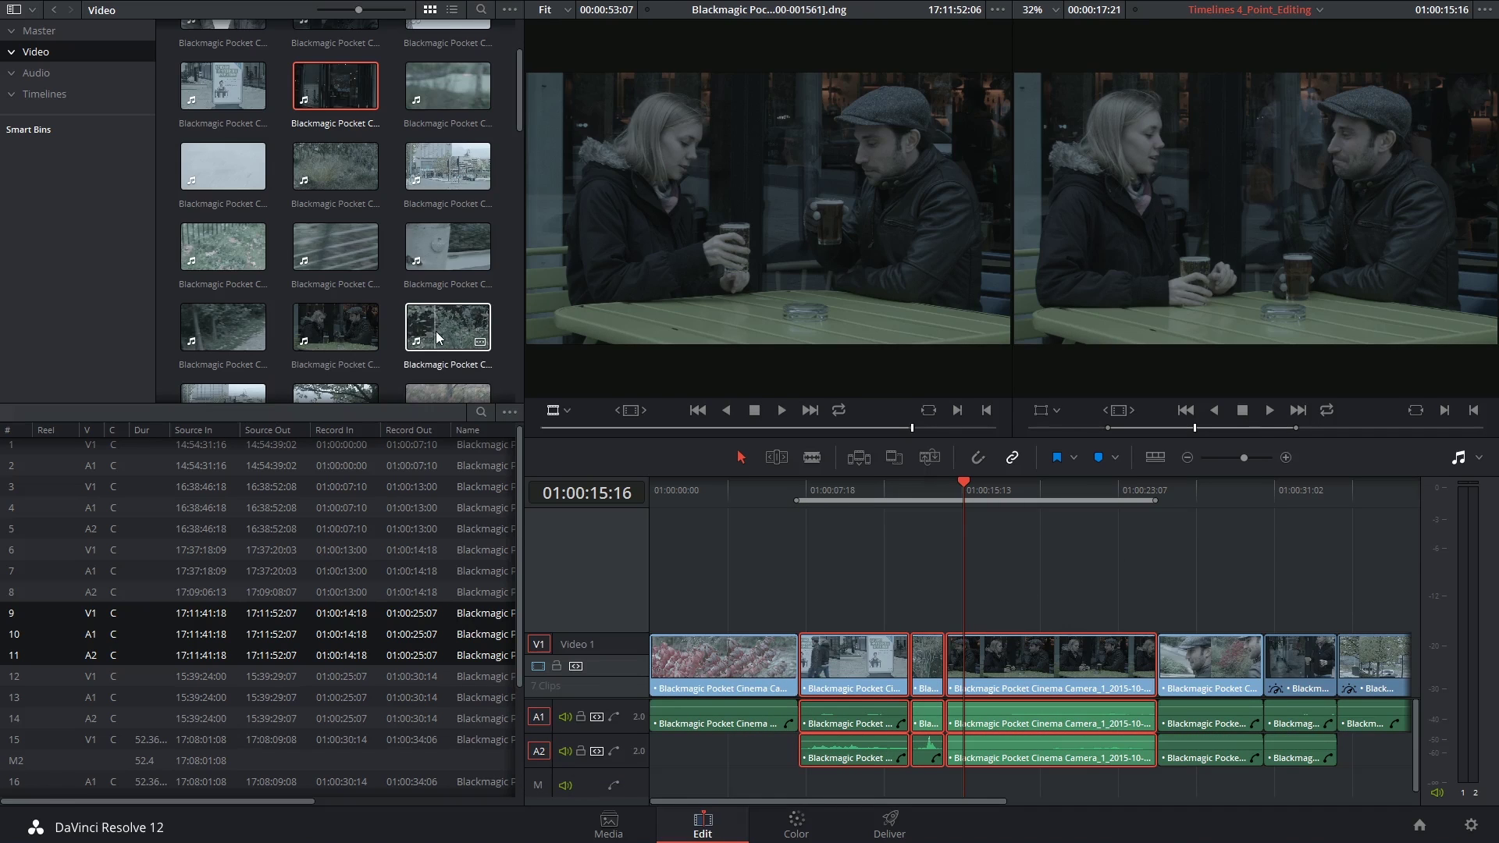
Overwrite the marked range with the couple-walking clip, starting from its first frame.
{"action": "left_click", "coordinate": [443, 357]}
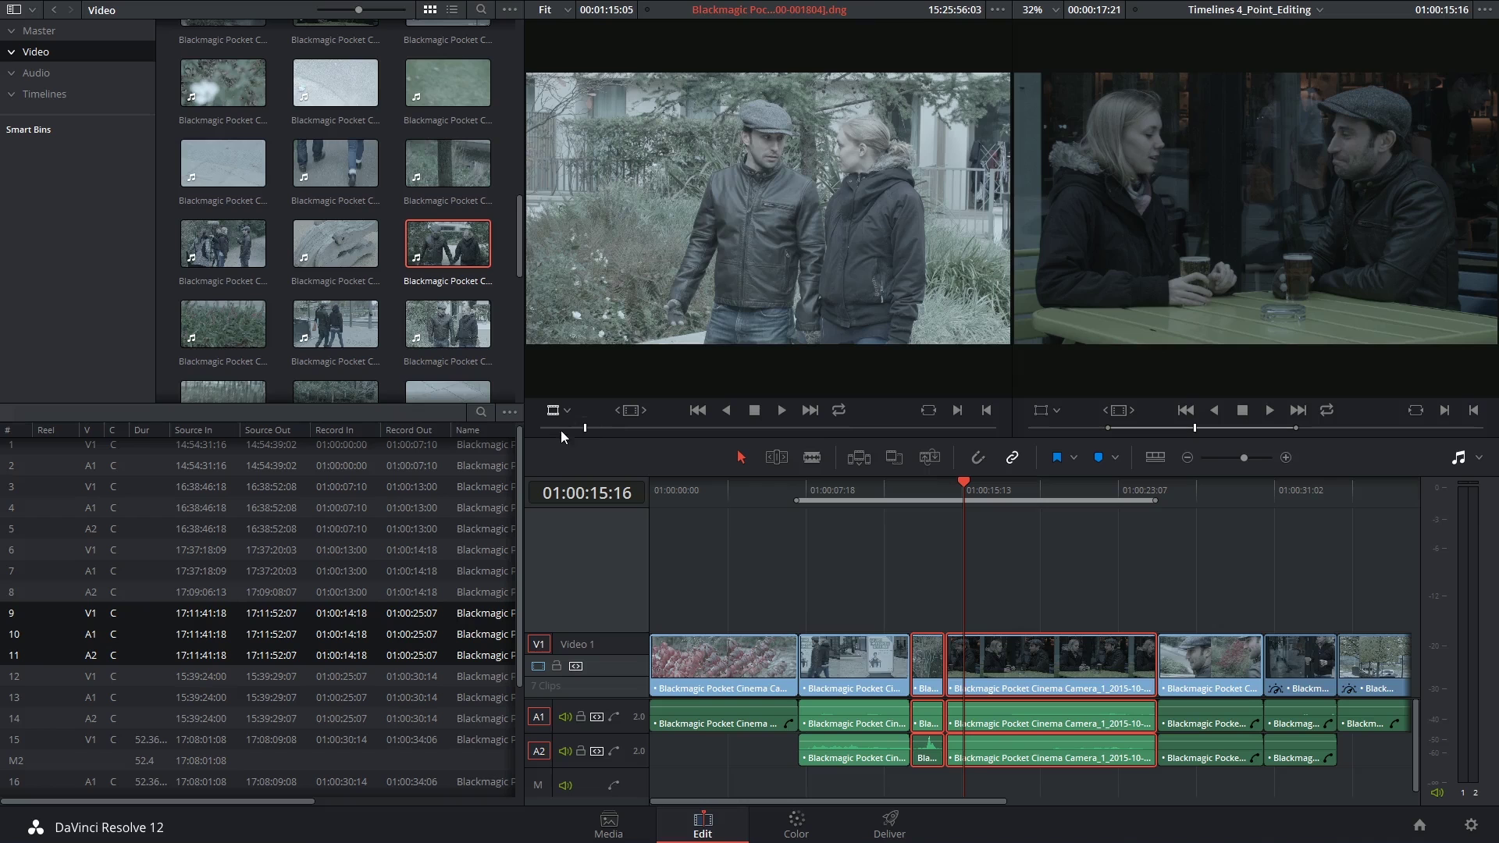
{"action": "left_click", "coordinate": [543, 432]}
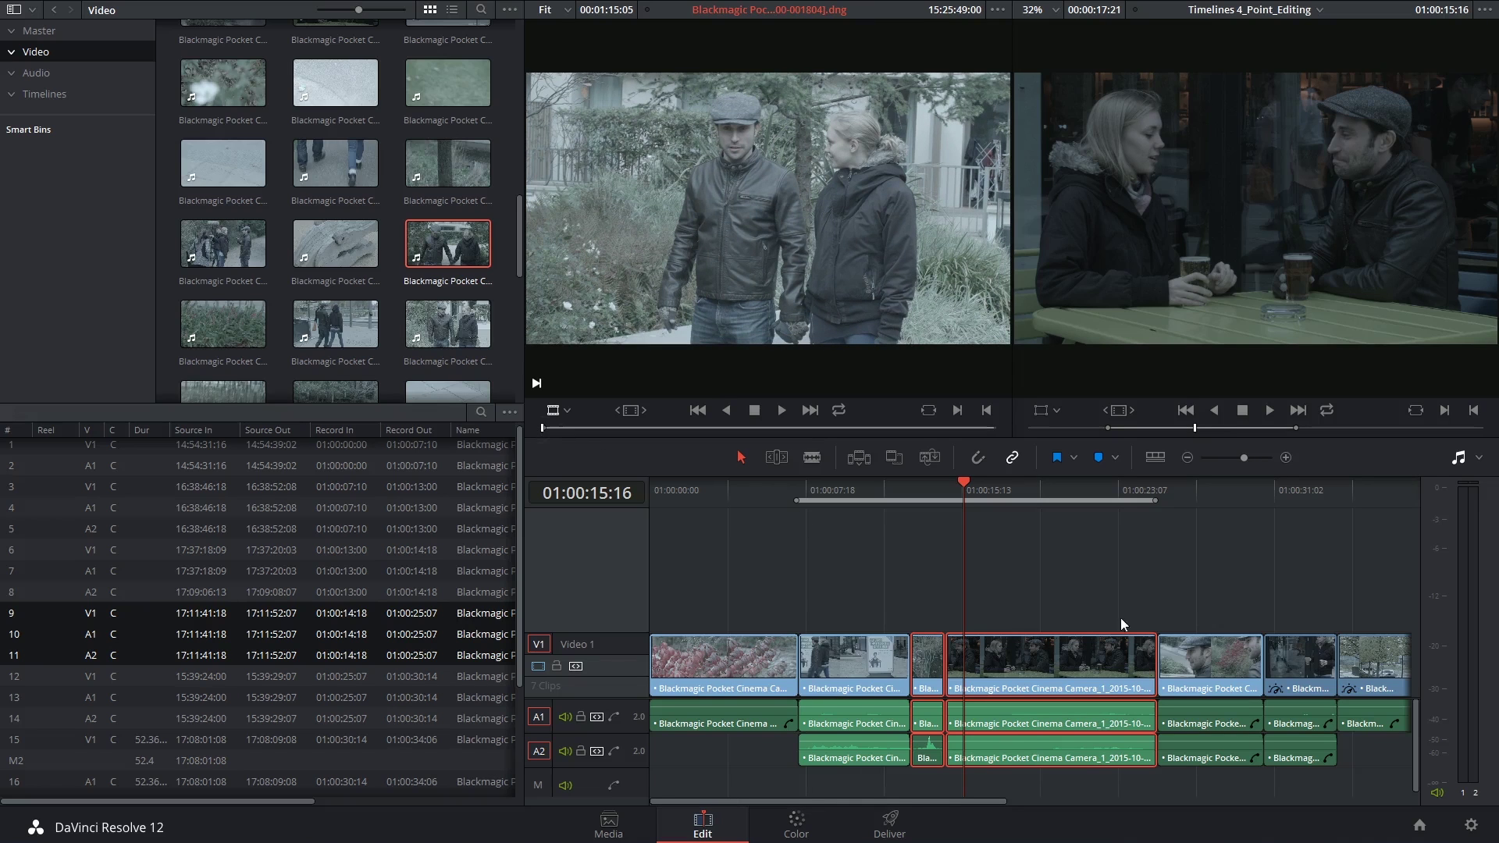
{"action": "left_click", "coordinate": [893, 458]}
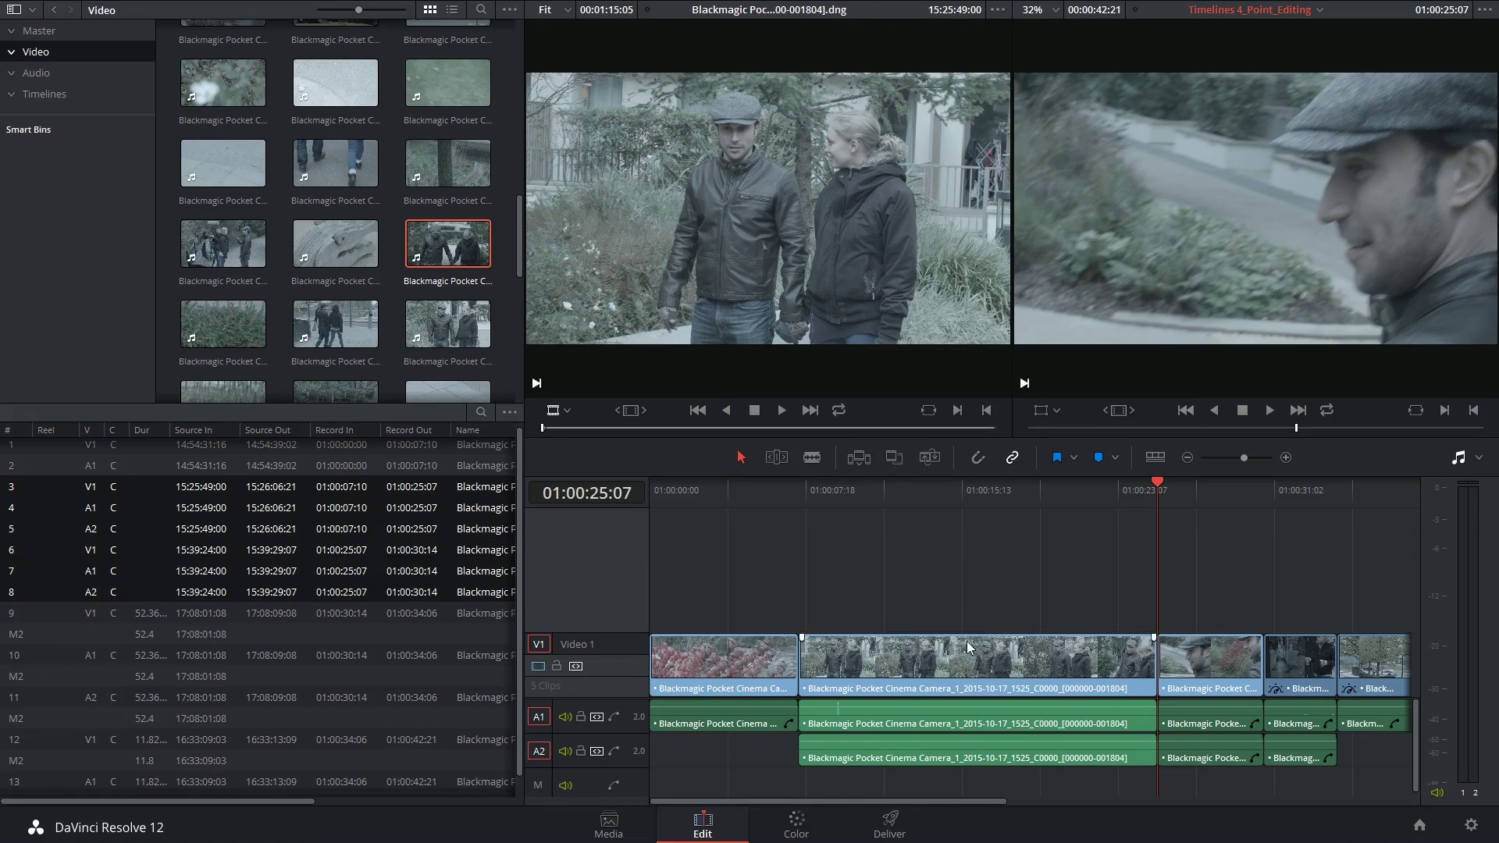
{"action": "left_click_drag", "start_coordinate": [844, 503], "coordinate": [971, 506]}
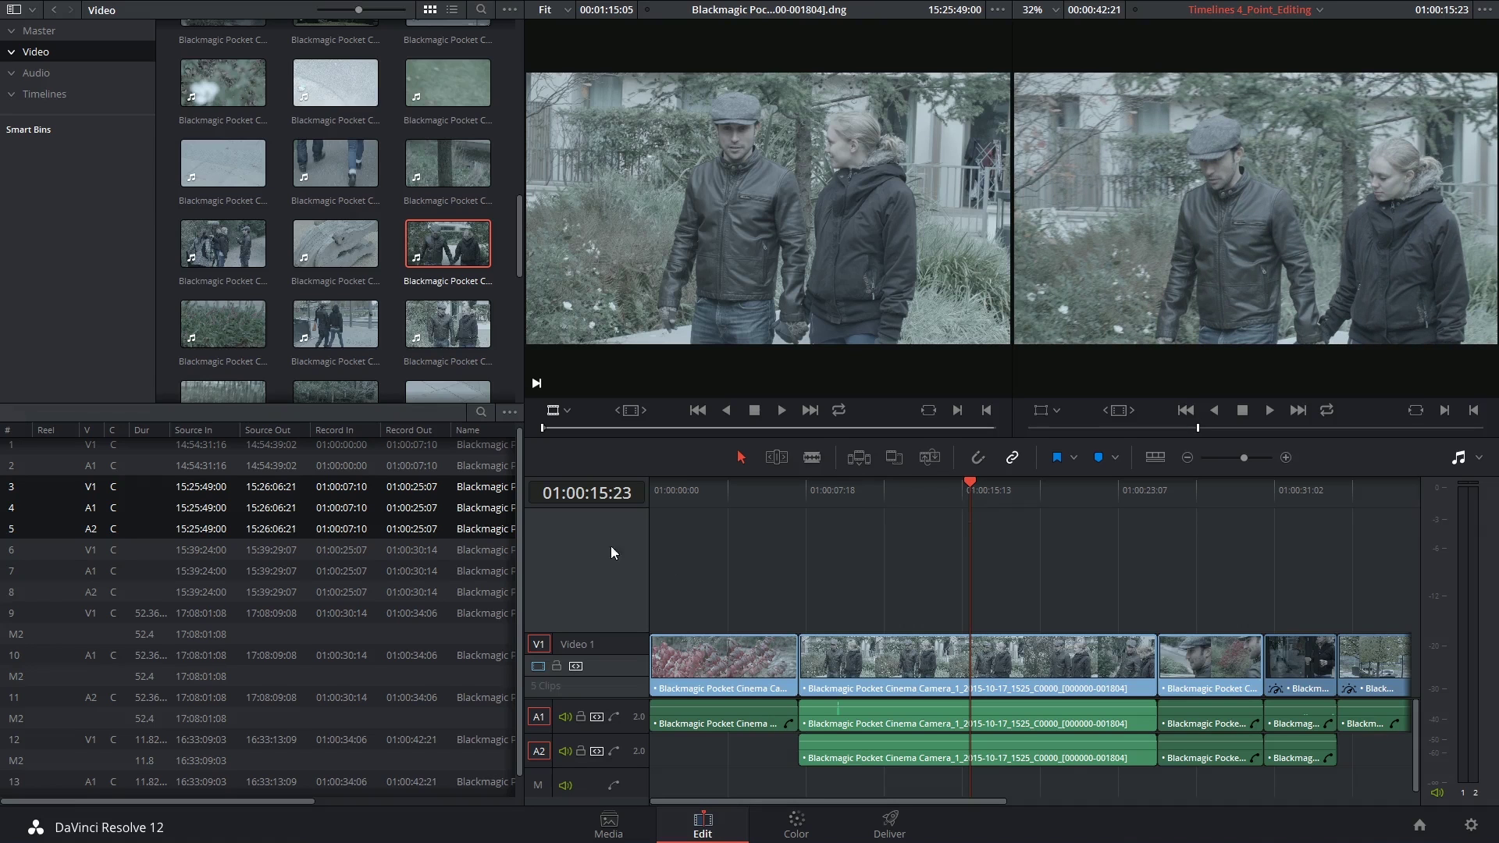
{"action": "left_click", "coordinate": [728, 490]}
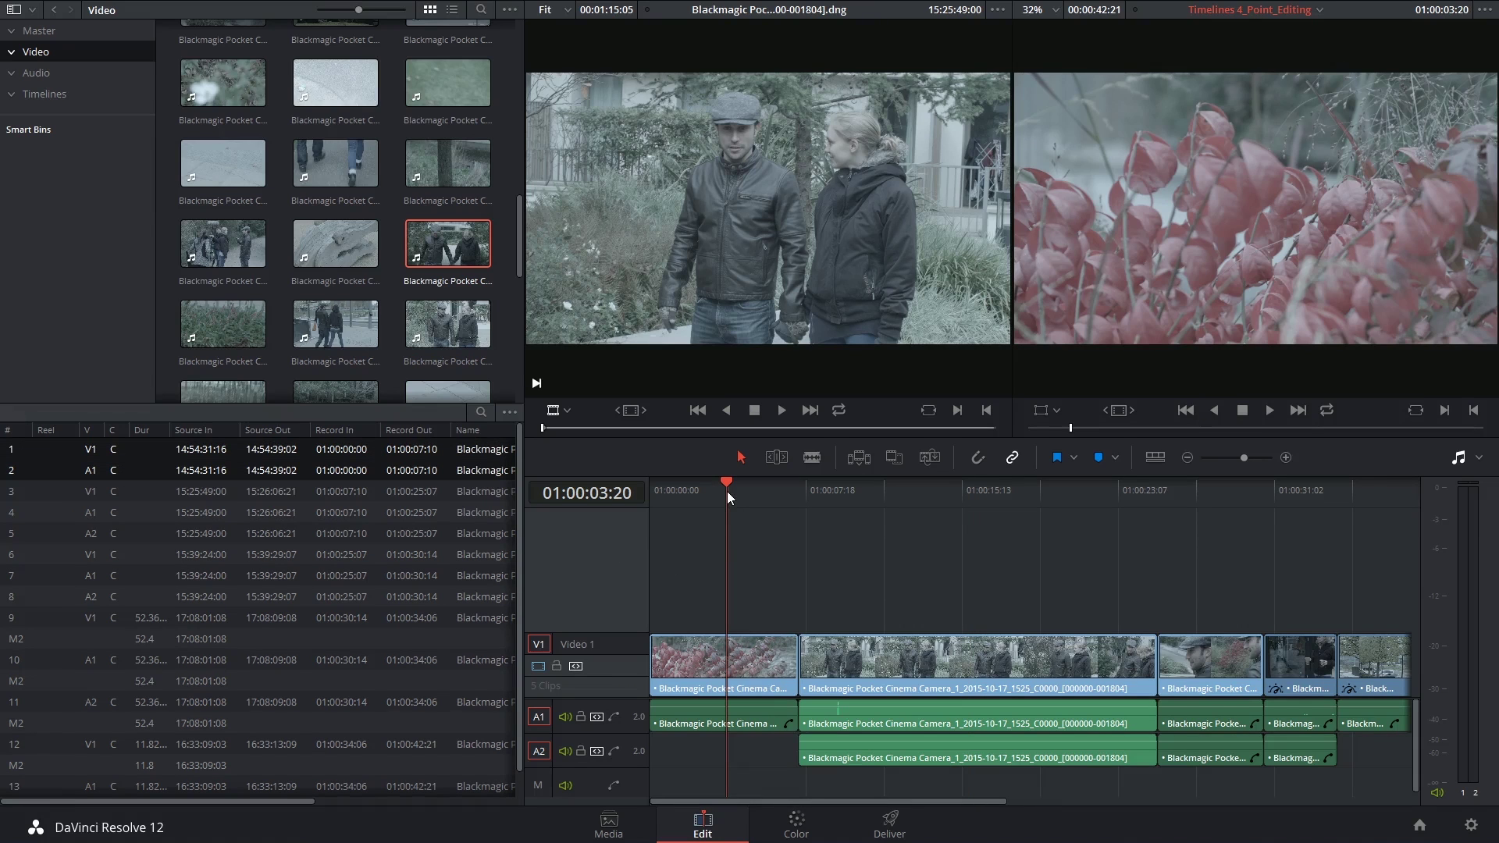